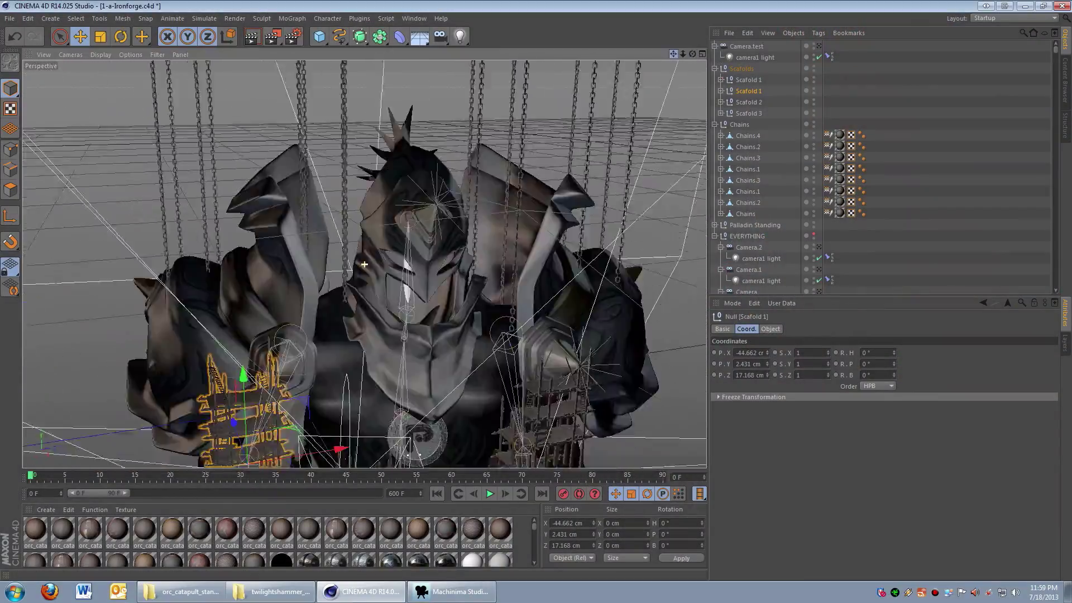
click(739, 124)
drag(511, 185, 402, 187)
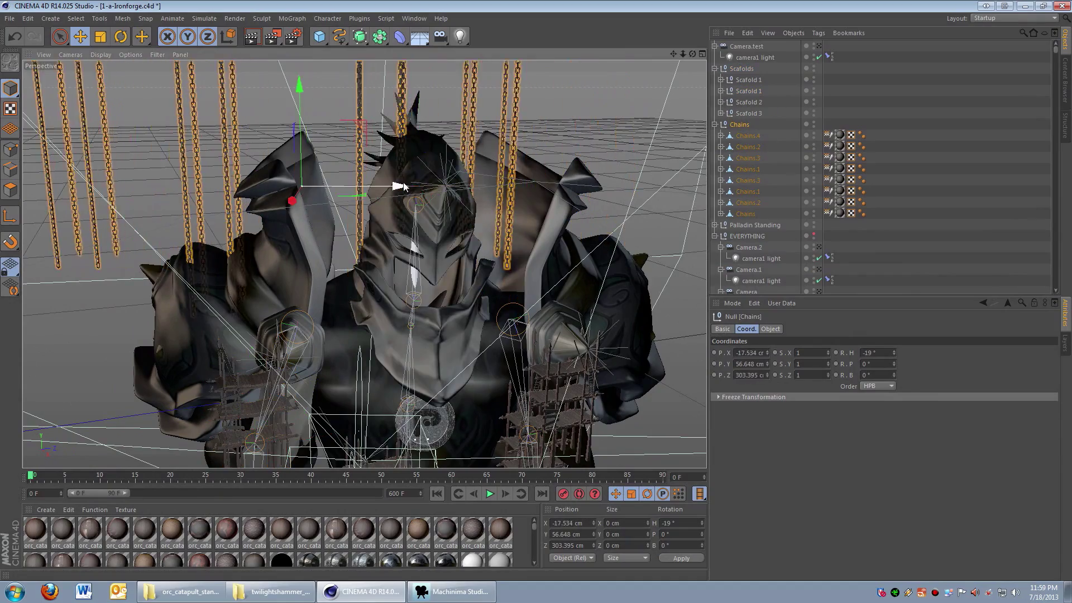
key(ctrl+z)
click(818, 46)
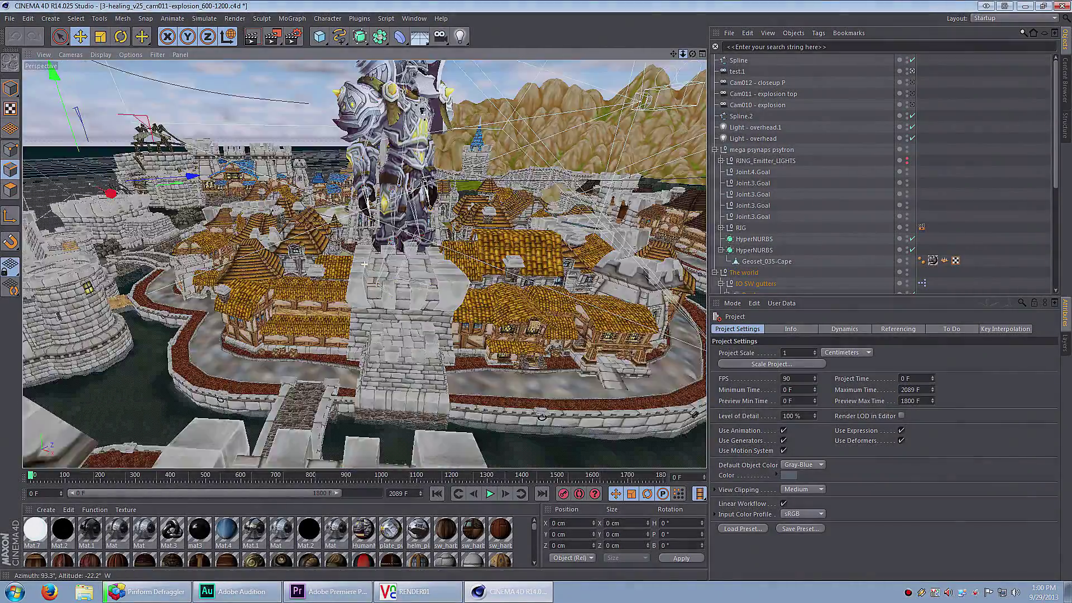
drag(683, 53, 715, 56)
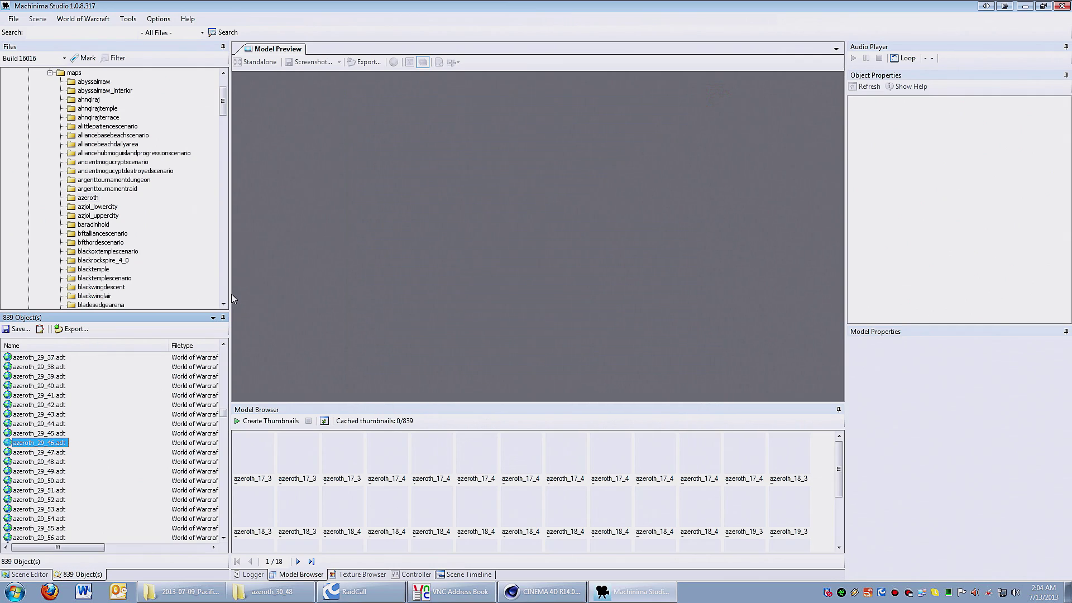
Step: Open the export options for the azeroth_29_47.adt map tile
right_click(53, 452)
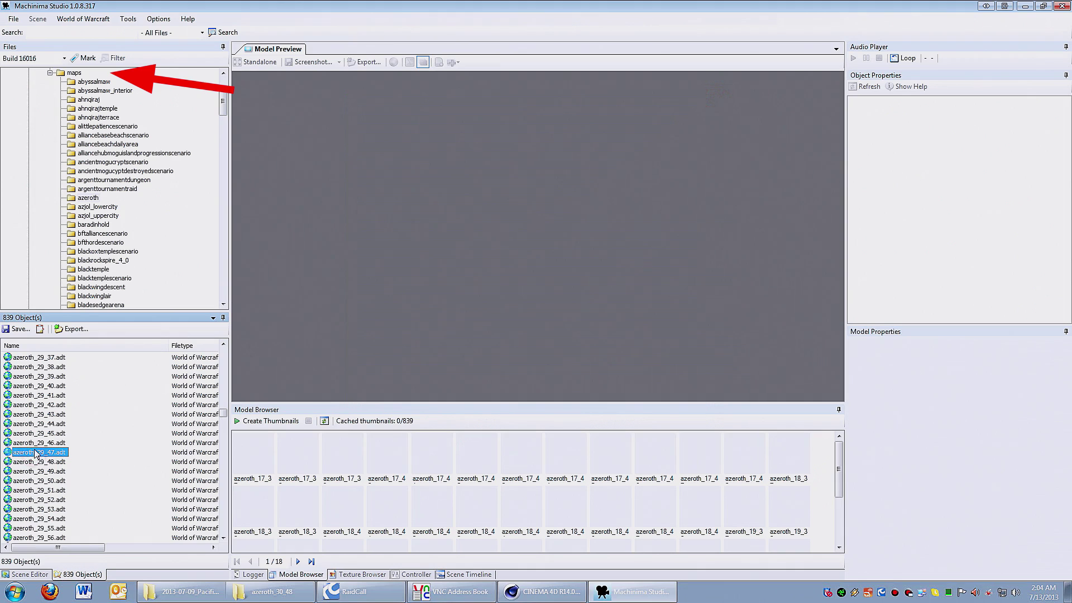
click(34, 442)
click(33, 454)
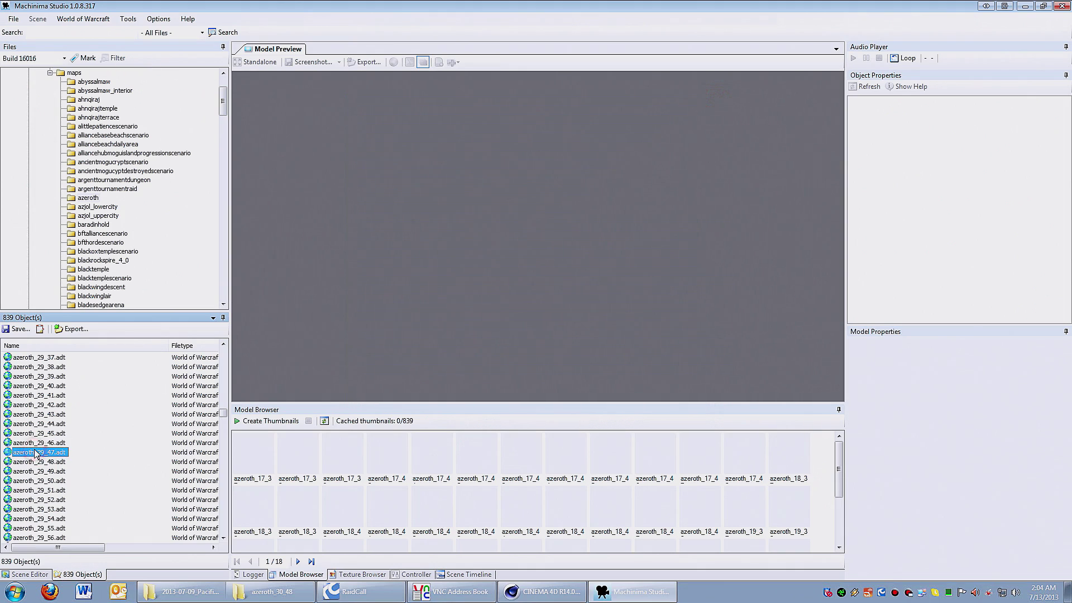
click(33, 443)
click(33, 455)
right_click(53, 454)
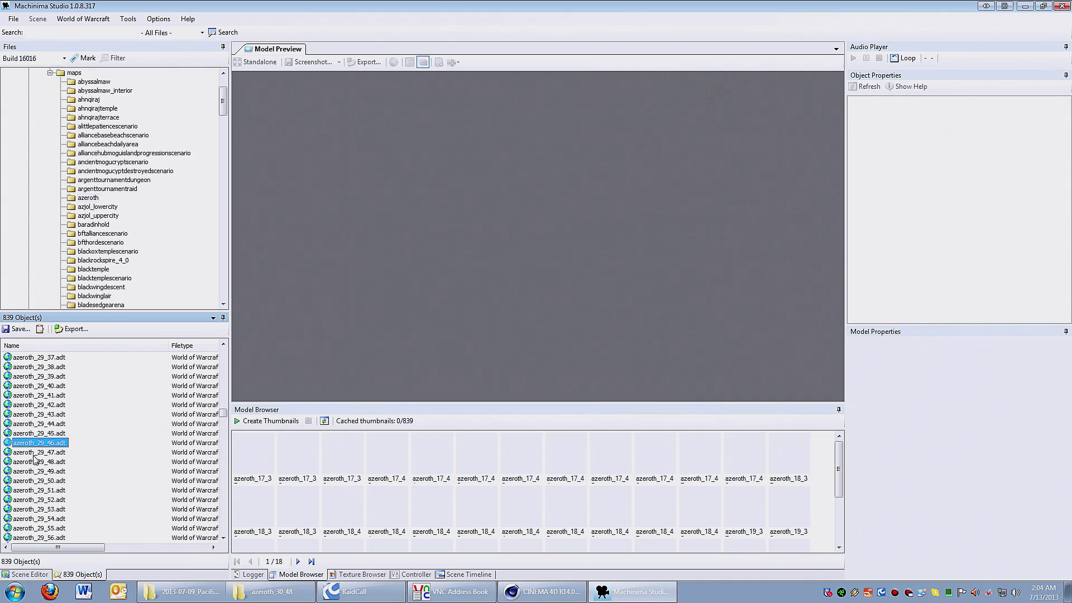
click(33, 454)
click(54, 442)
click(33, 453)
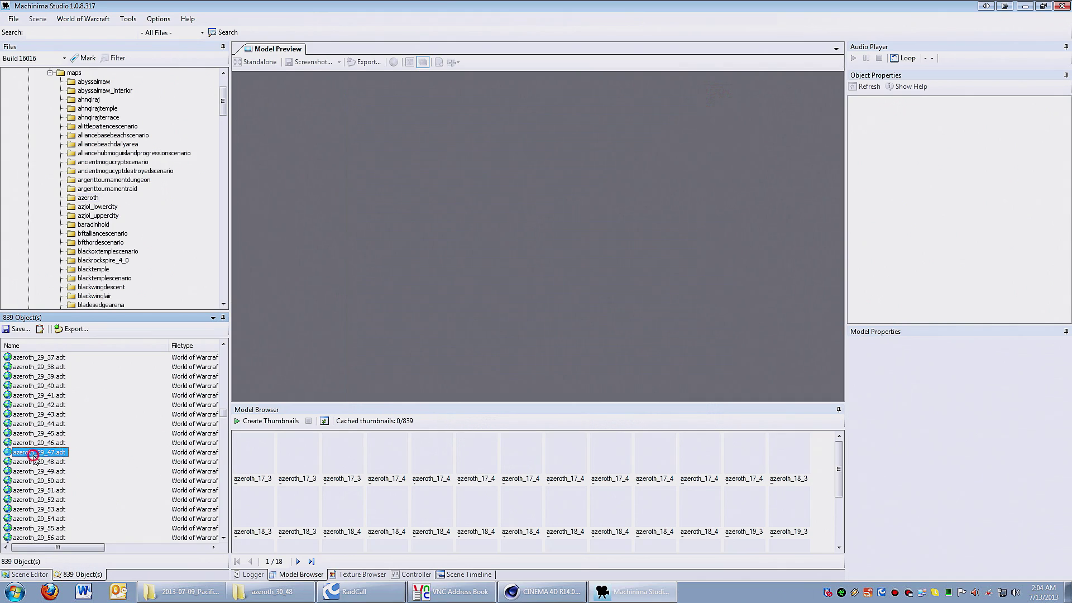
right_click(35, 452)
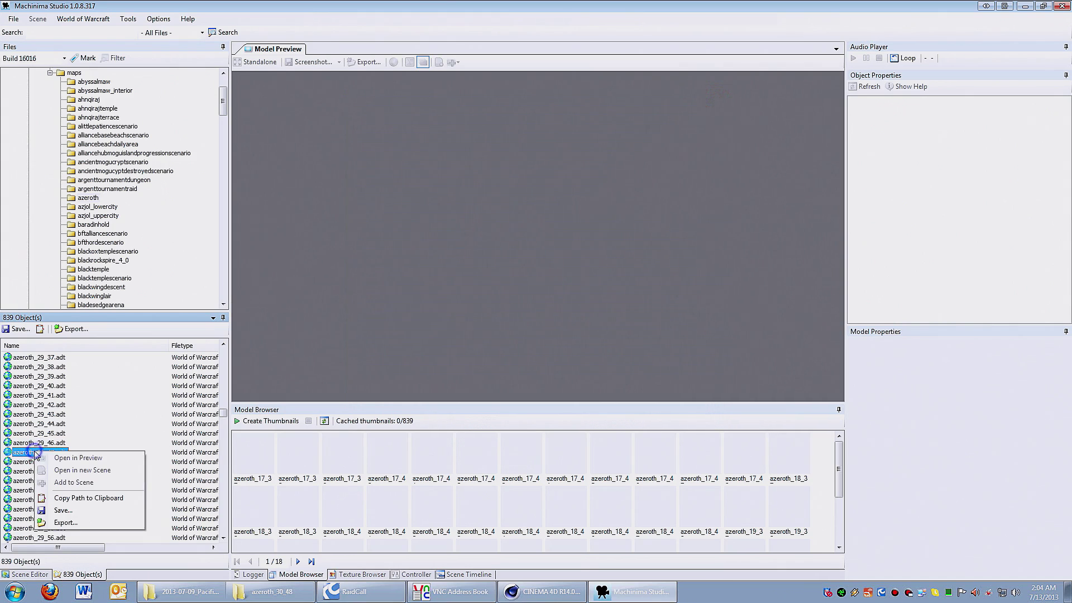
click(66, 523)
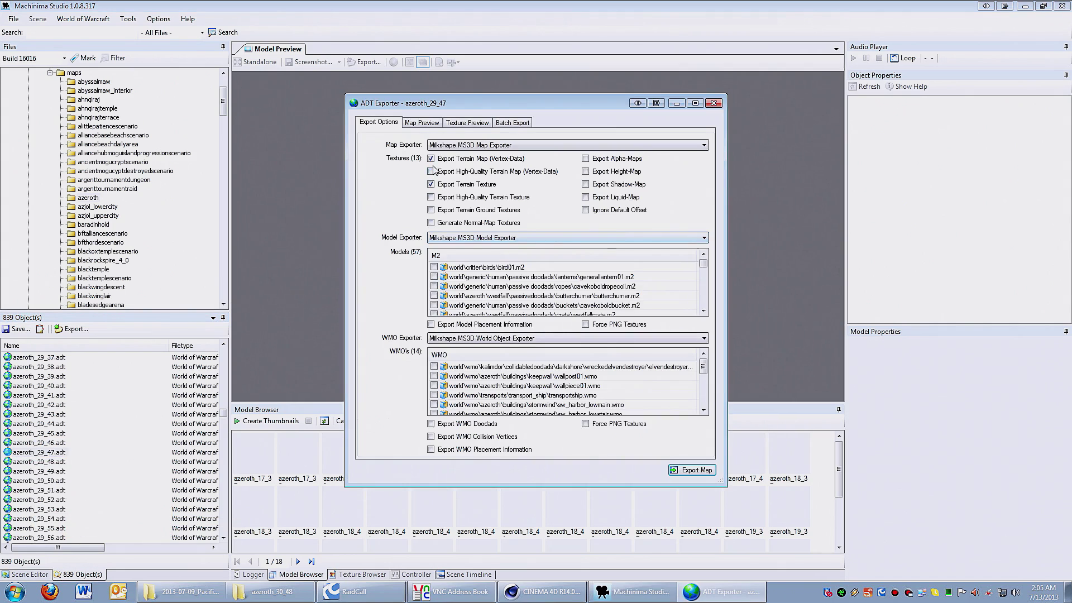
Step: Set the map exporter to Wavefront OBJ and enable every terrain, texture and map export option except Ignore Default Offset
click(449, 146)
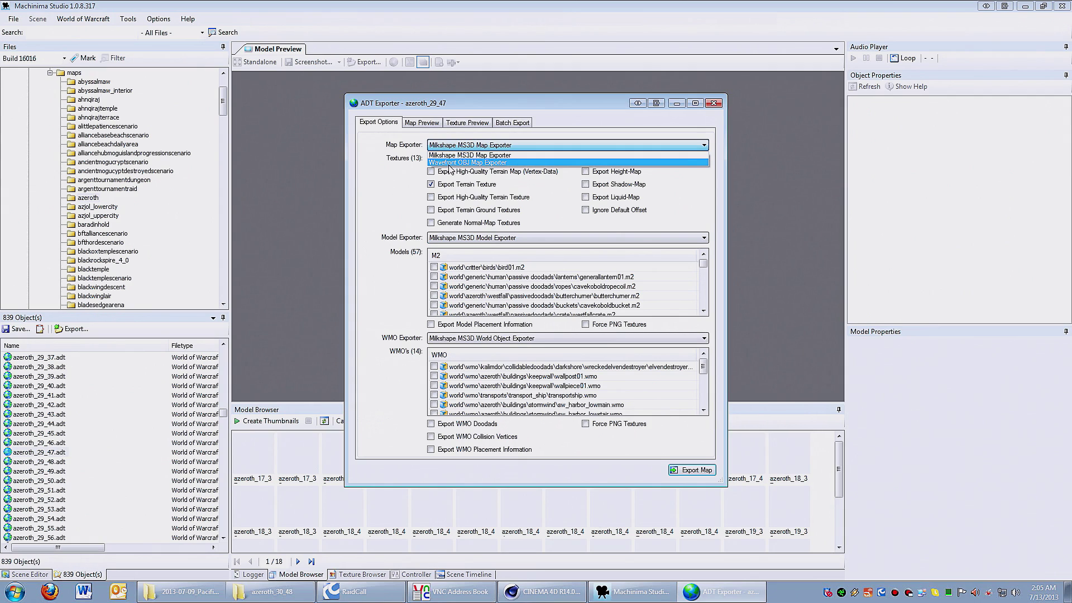
click(449, 163)
click(430, 172)
click(430, 197)
click(430, 210)
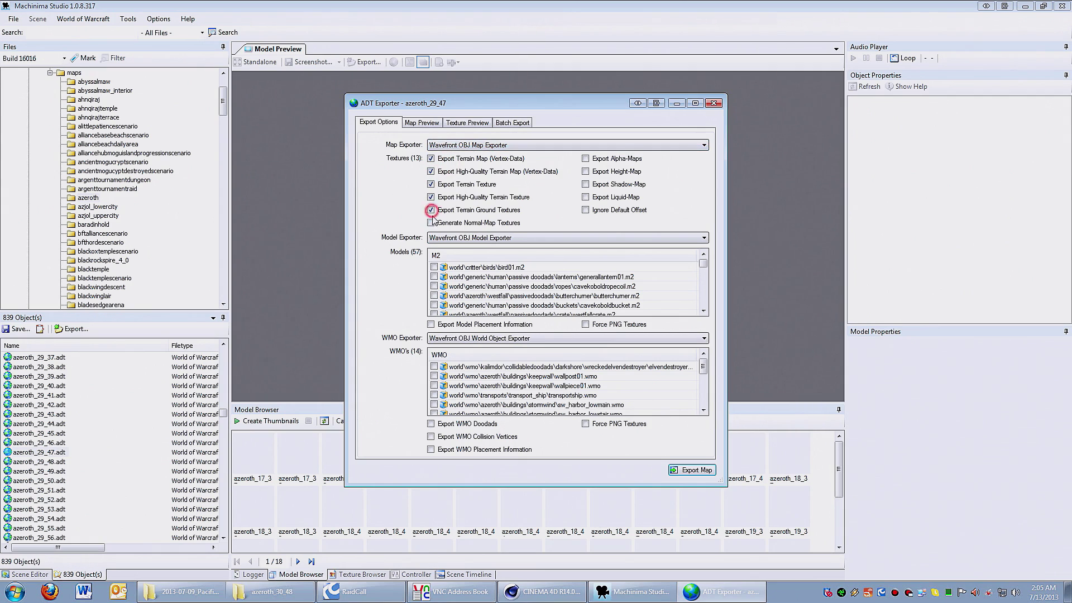
click(430, 223)
click(585, 159)
click(585, 171)
click(585, 184)
click(585, 197)
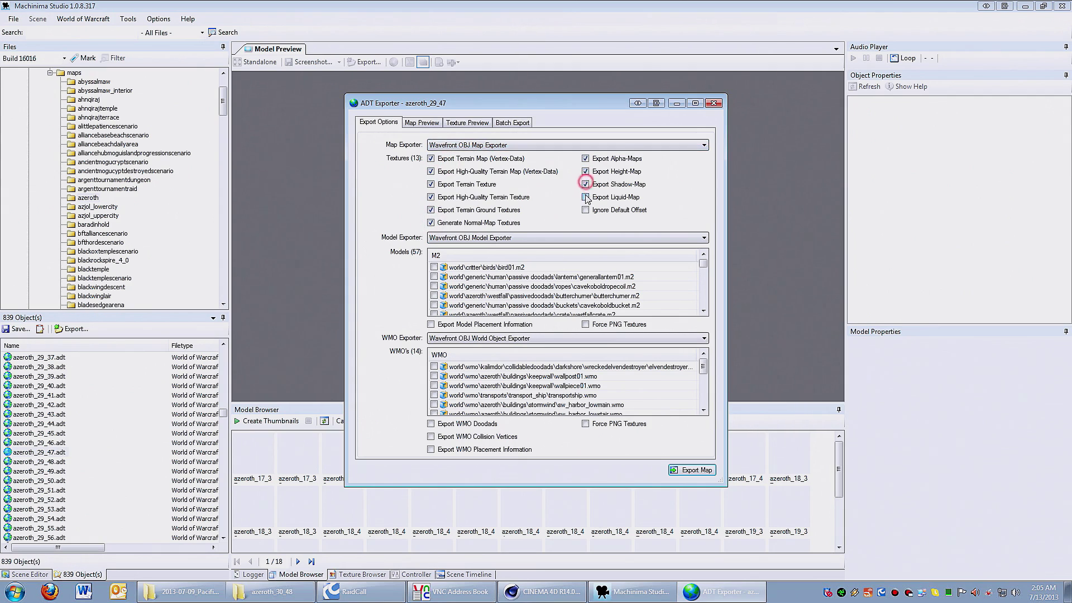
Step: Include all M2 models with their placement information and set the model exporter to FBX
right_click(440, 267)
click(455, 272)
click(431, 324)
click(456, 239)
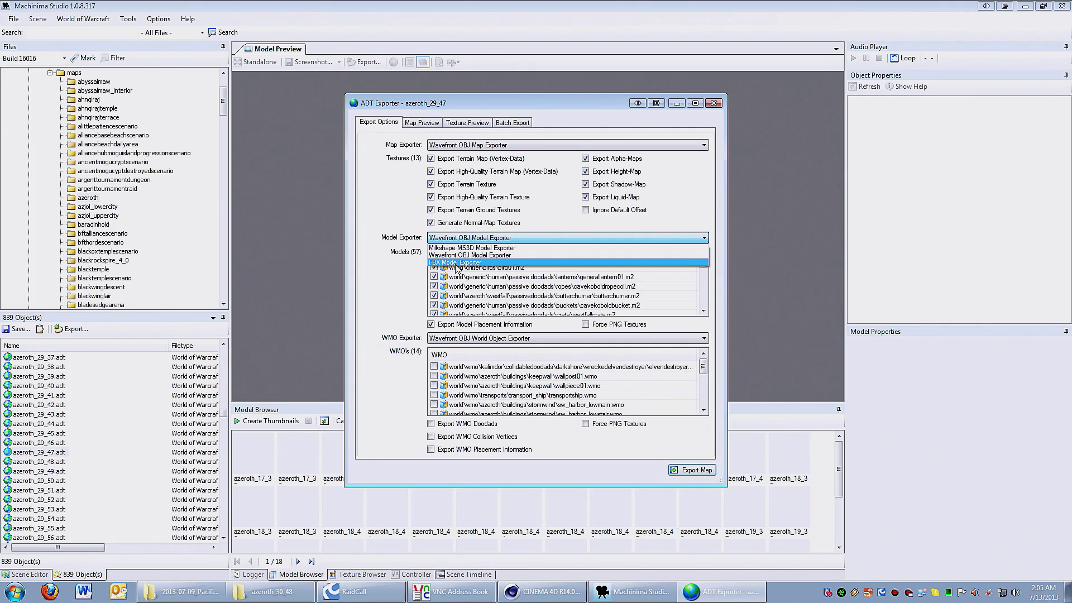
click(456, 264)
Step: Set the WMO exporter to FBX and include all WMOs with their placement information
click(443, 339)
click(443, 339)
click(443, 339)
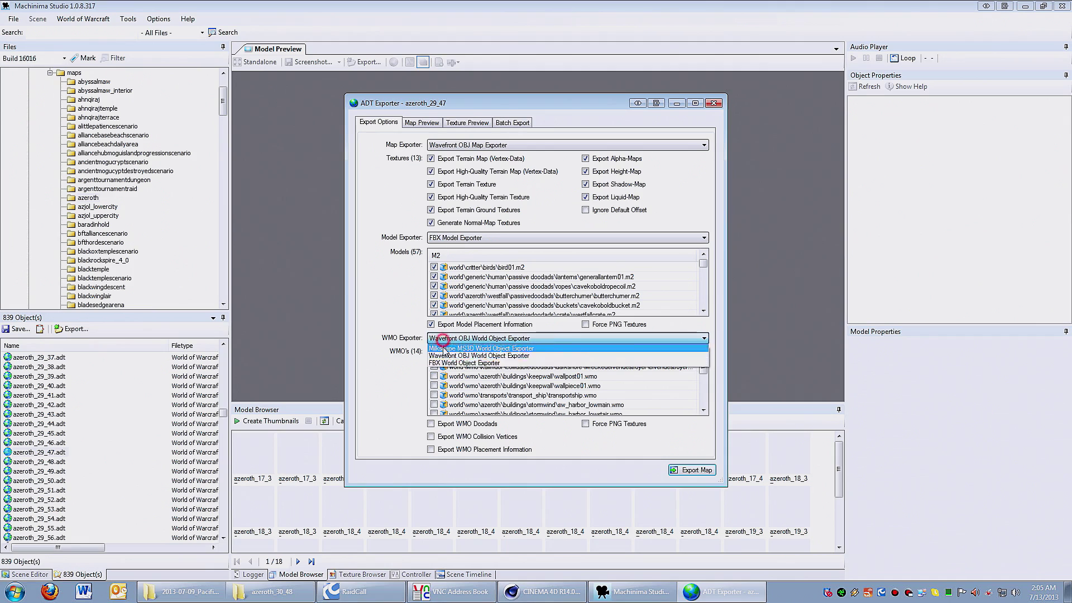
click(443, 363)
right_click(438, 367)
click(451, 376)
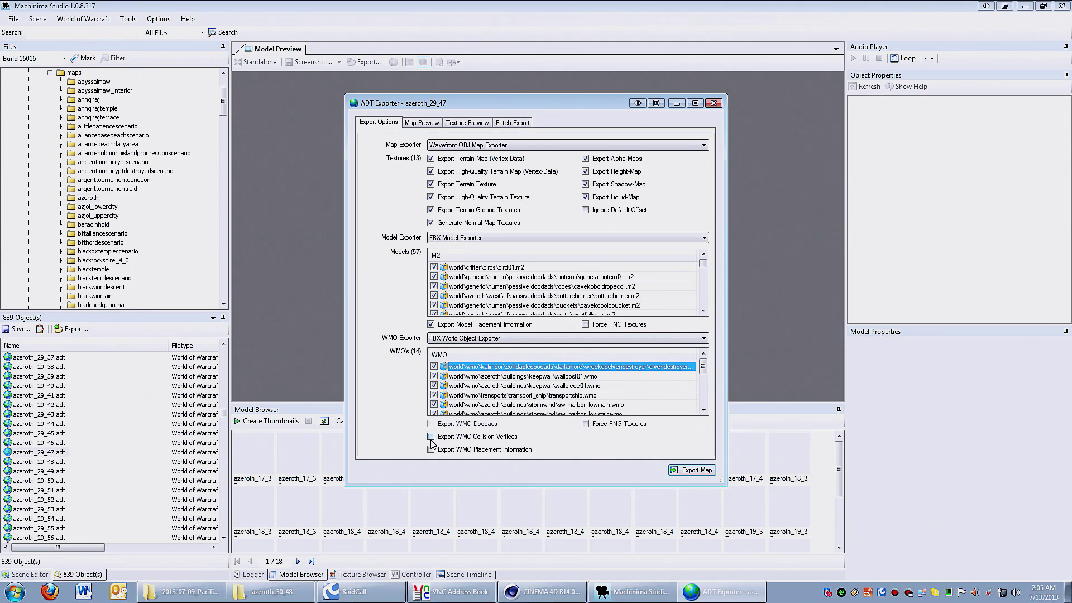
click(430, 449)
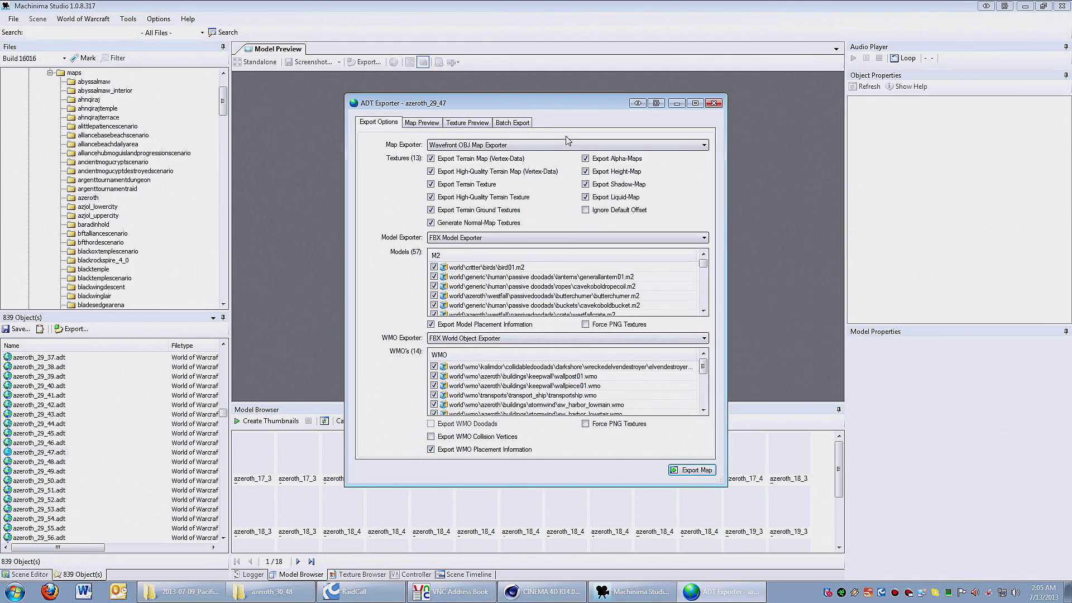
Step: Enable batch export, including the map-tile models and WMOs where available
click(512, 123)
click(365, 136)
click(704, 210)
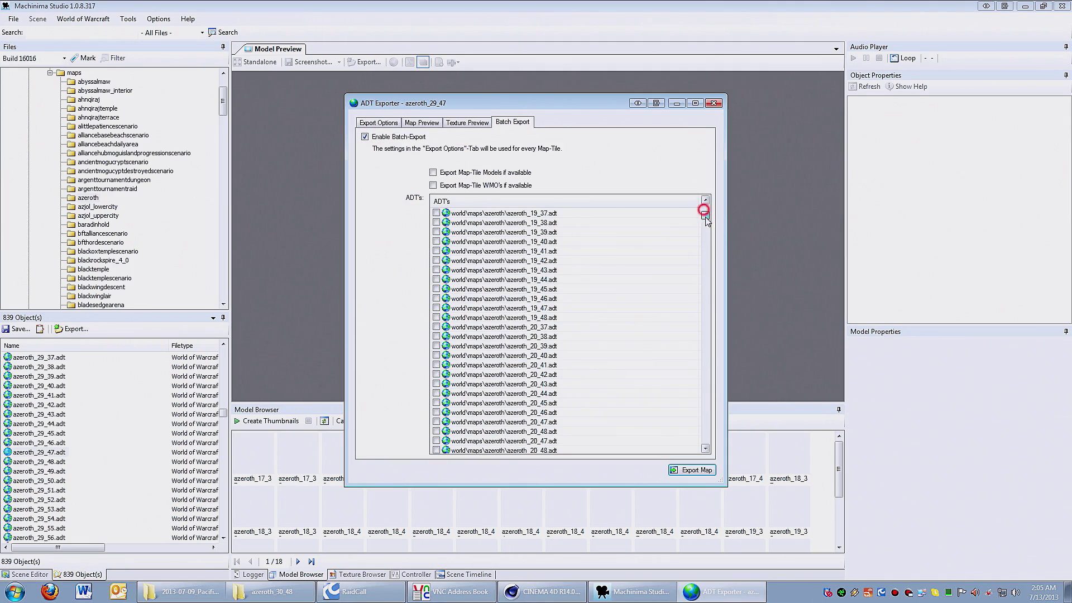
click(432, 172)
click(433, 185)
Step: Mark the azeroth tiles 46 to 49 of rows 29, 30 and 31 for batch export and save the map as azeroth_29_47 in OBJ format
drag(706, 216, 708, 226)
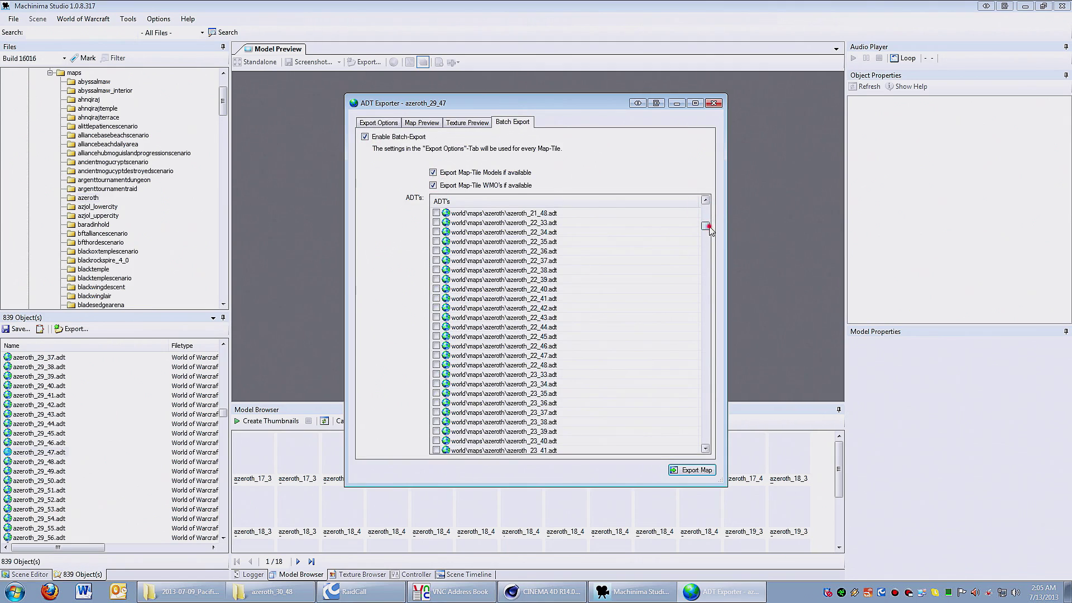
drag(709, 227, 709, 288)
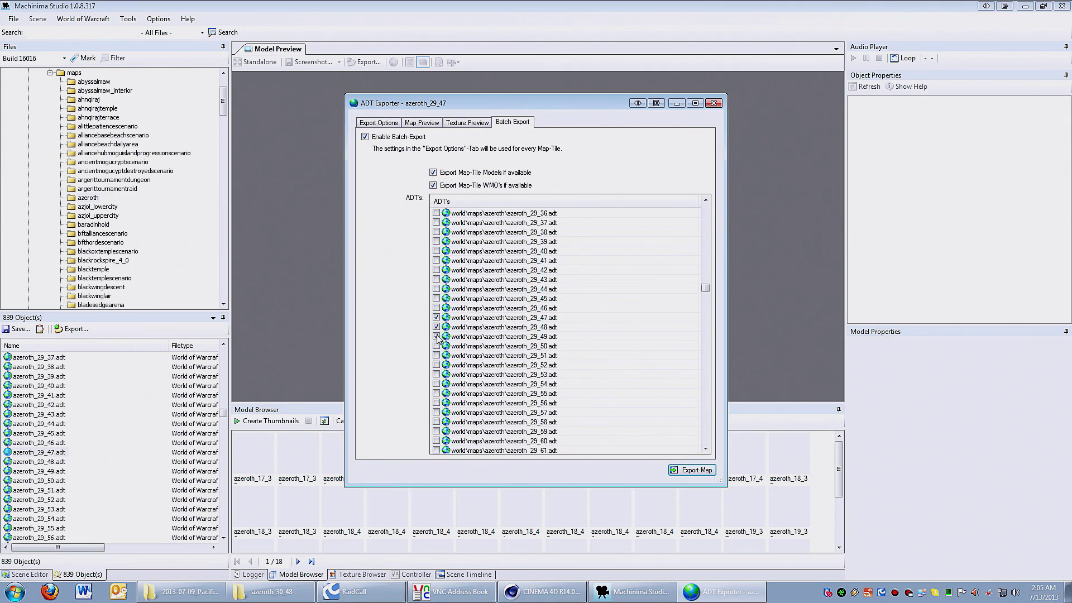
click(437, 336)
click(437, 308)
drag(705, 289, 706, 302)
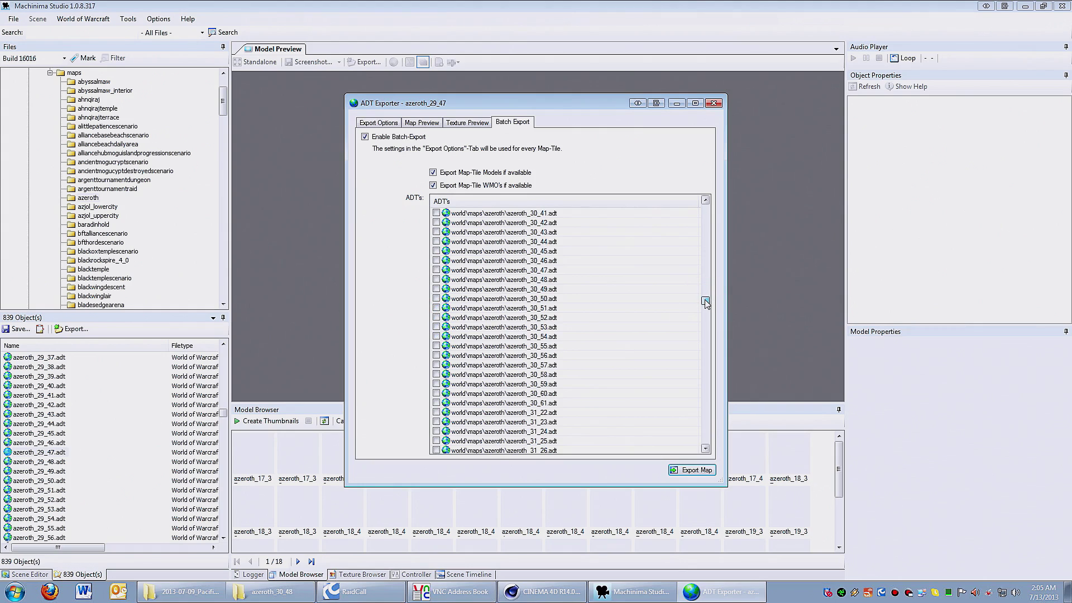
click(436, 261)
click(436, 269)
click(436, 279)
click(437, 289)
drag(706, 301, 706, 308)
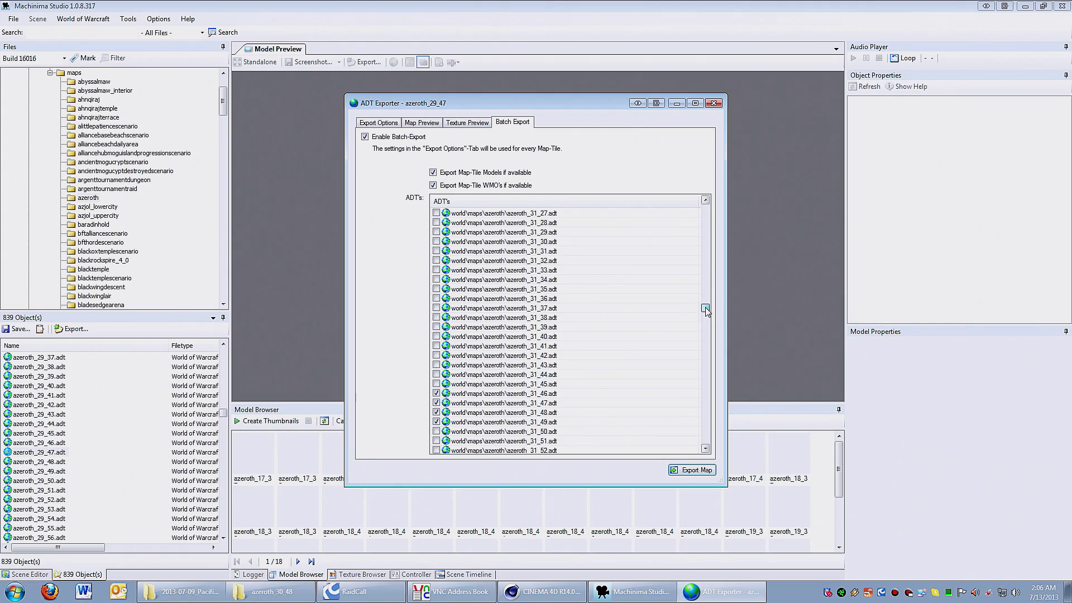
click(692, 470)
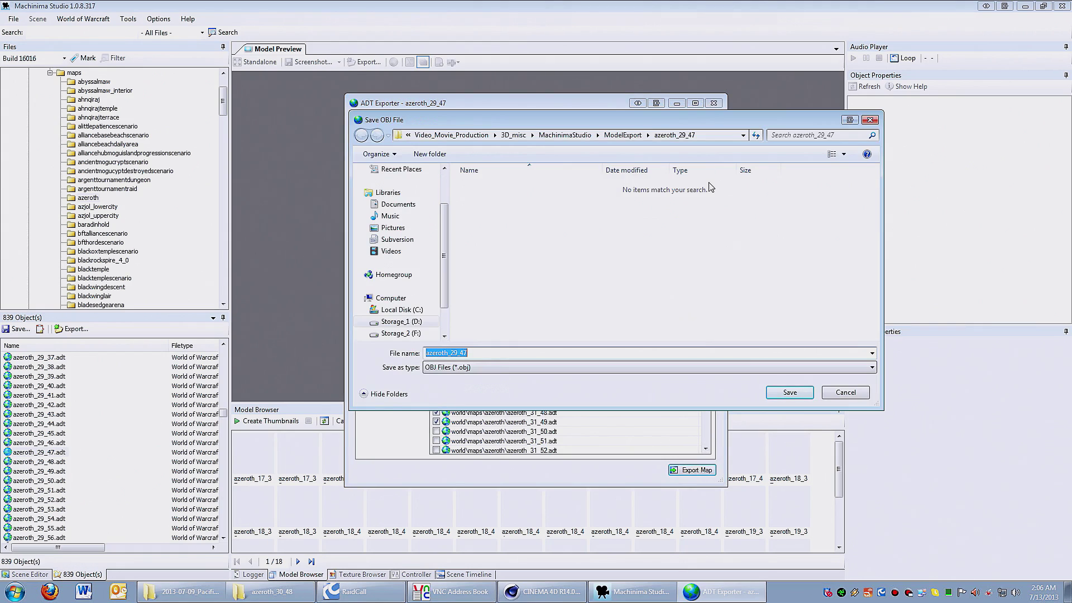
click(790, 393)
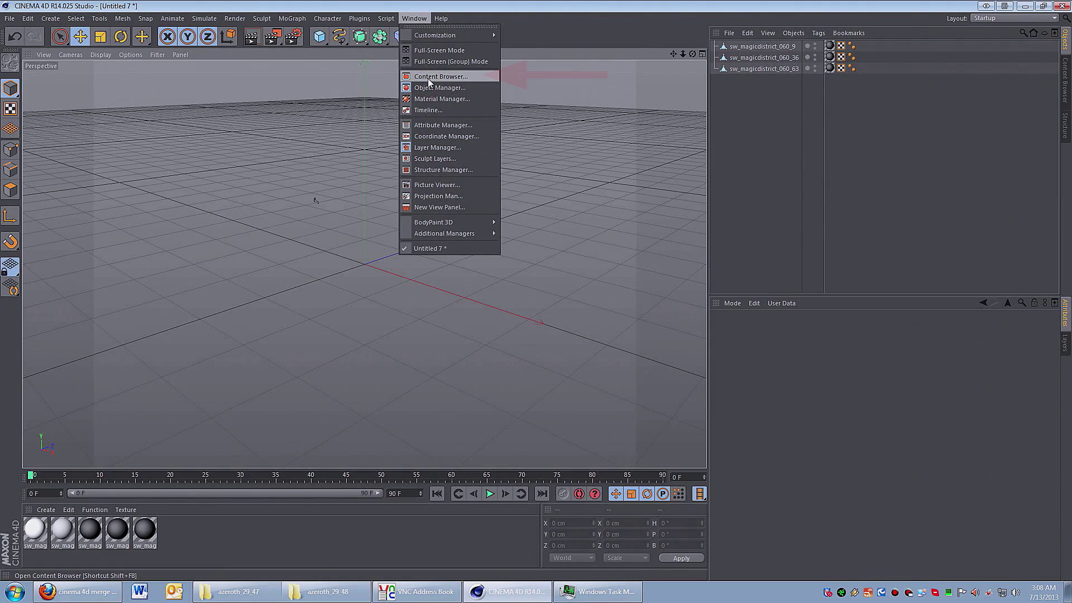
Step: Switch to Cinema 4D and browse an enlarged Content Browser to D:, Video_Movie_Production, 3D_misc, MachinimaStudio, ModelExport, azeroth_29_48
click(428, 77)
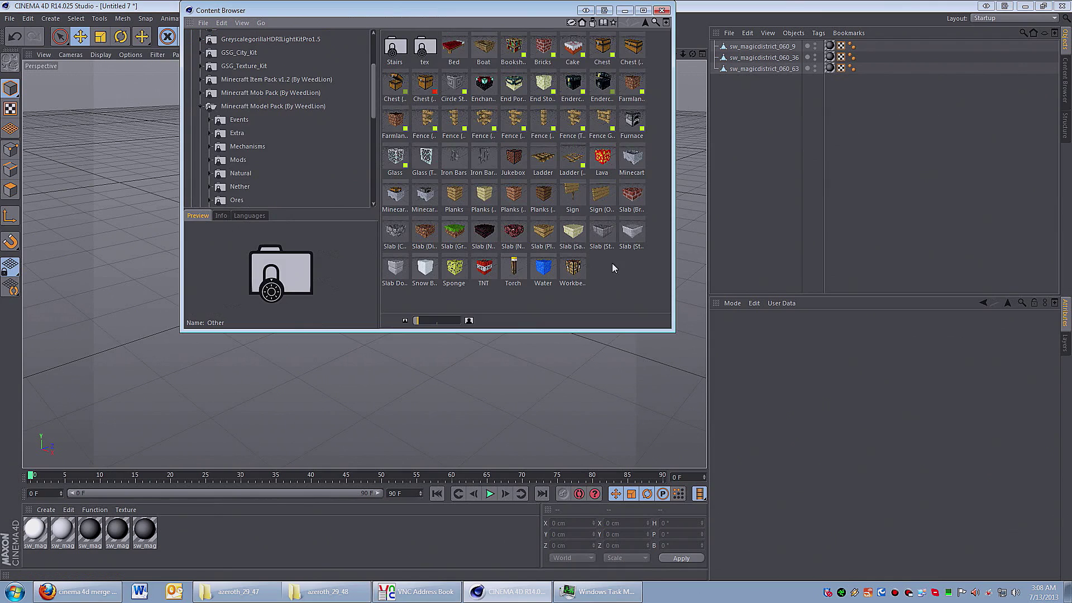
drag(673, 330, 887, 557)
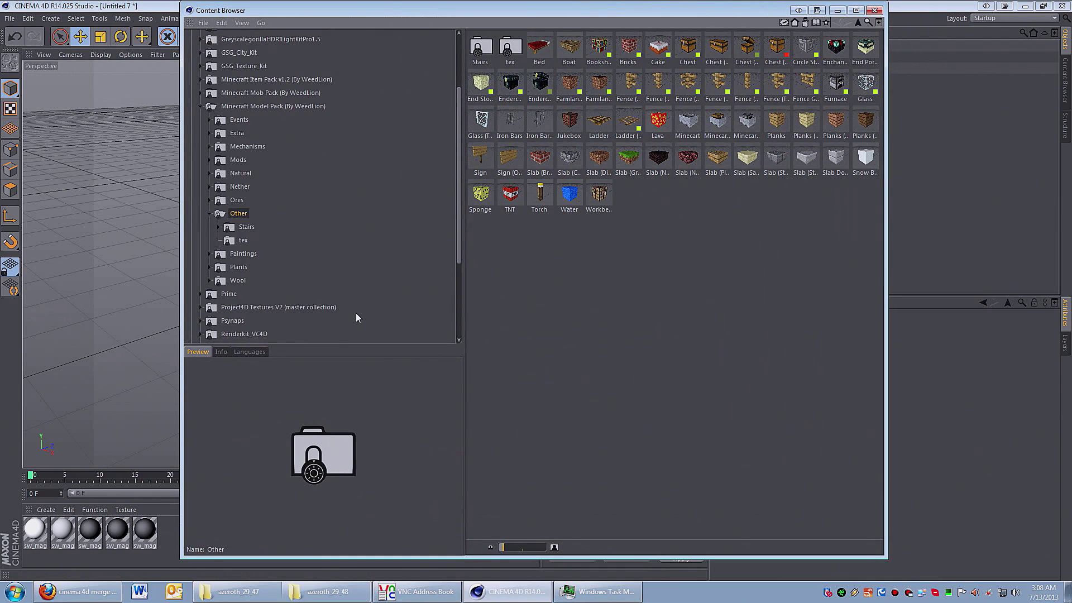
drag(461, 180, 455, 65)
click(224, 36)
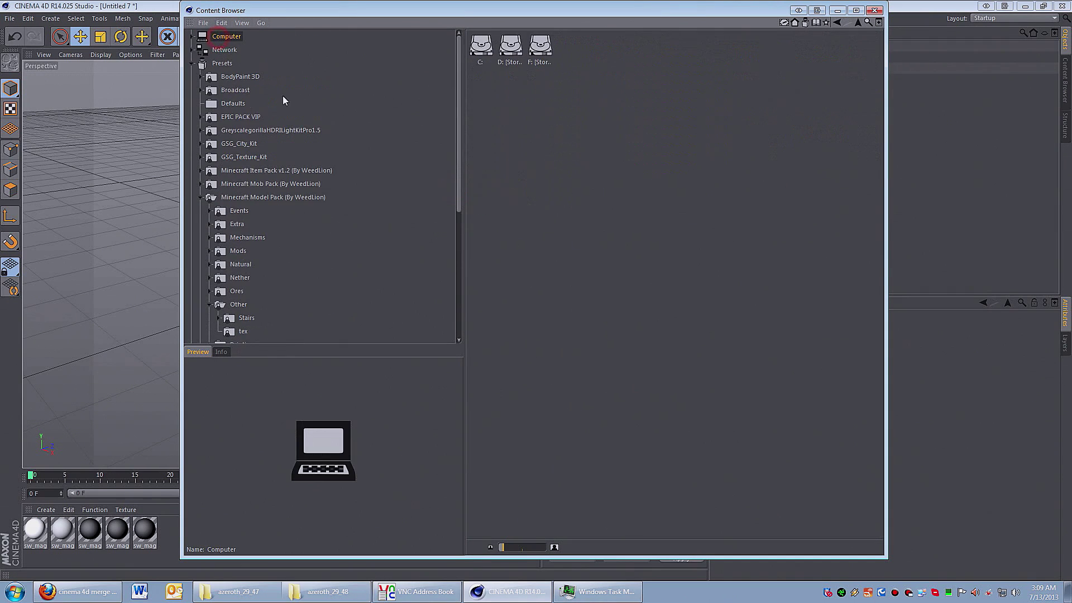
double_click(514, 46)
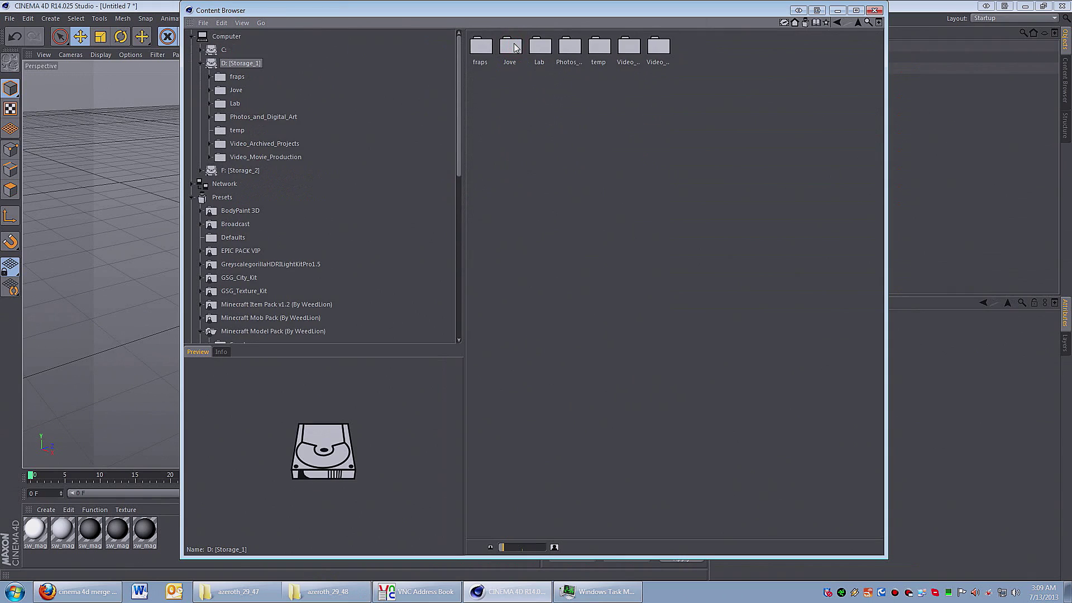
double_click(659, 47)
drag(460, 101, 463, 159)
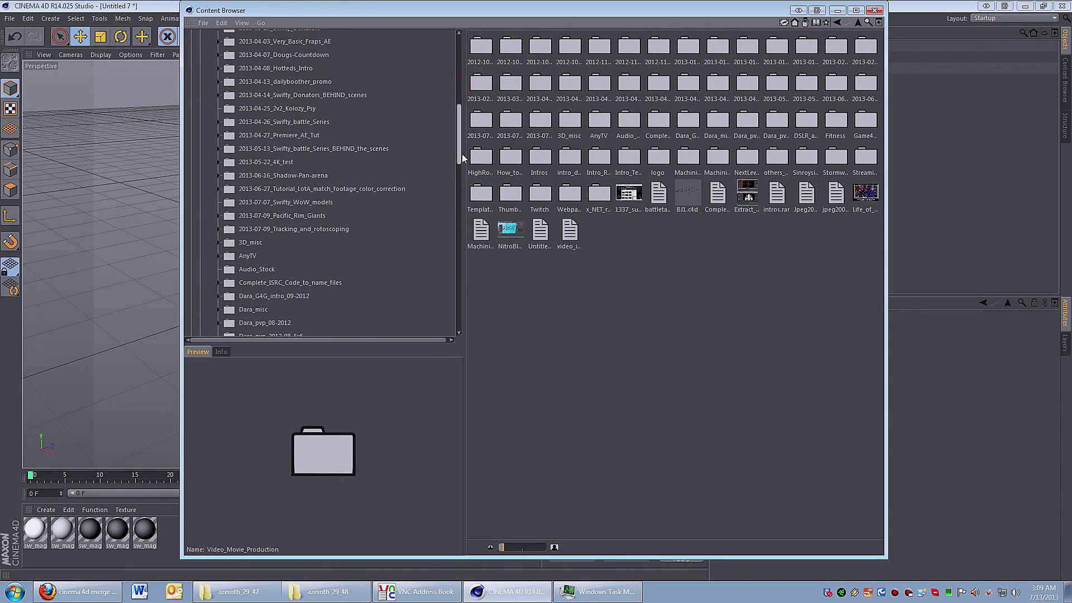
click(249, 244)
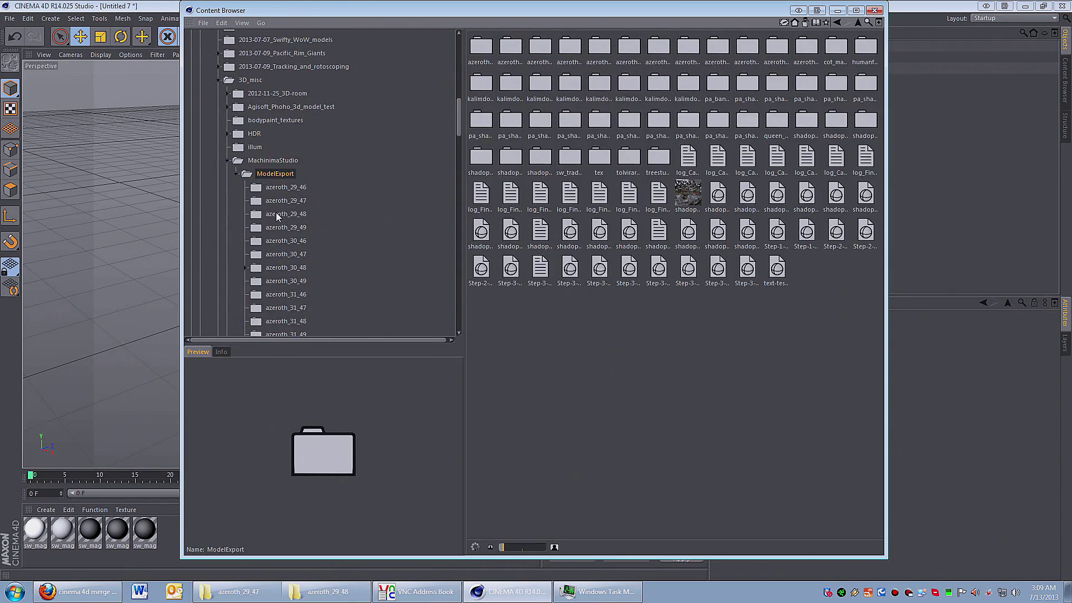
click(276, 215)
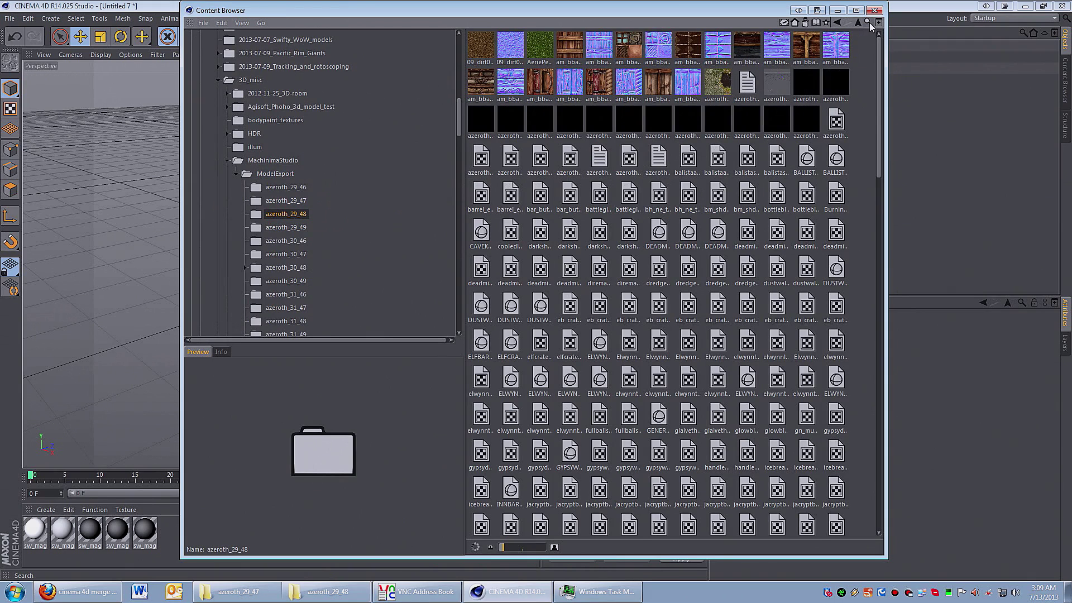
Step: Display the azeroth_29_48 folder's contents as a list
right_click(855, 94)
mouse_move(883, 148)
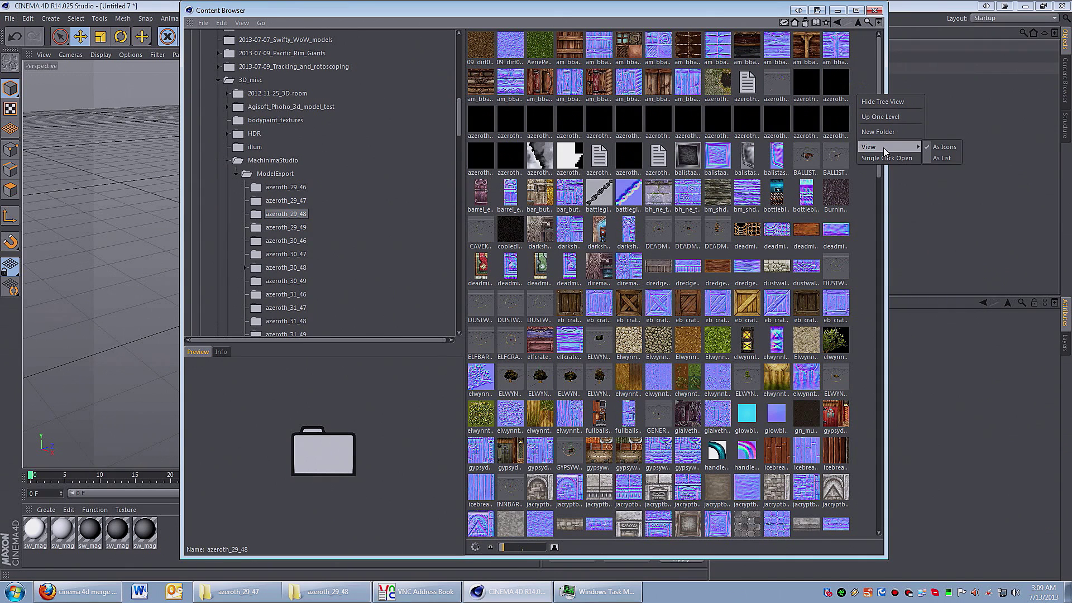
click(941, 158)
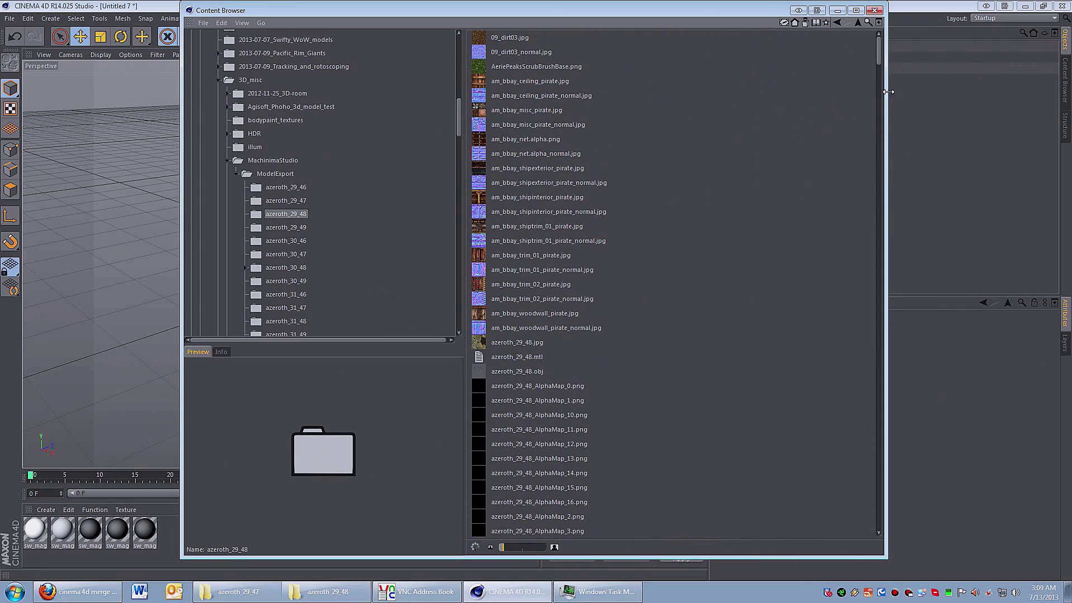
Step: Select the FBX files from sw_magicdistrict_060.fbx through sw_magicdistrict_093.fbx in the azeroth_29_48 folder
scroll(524, 254, down, 20)
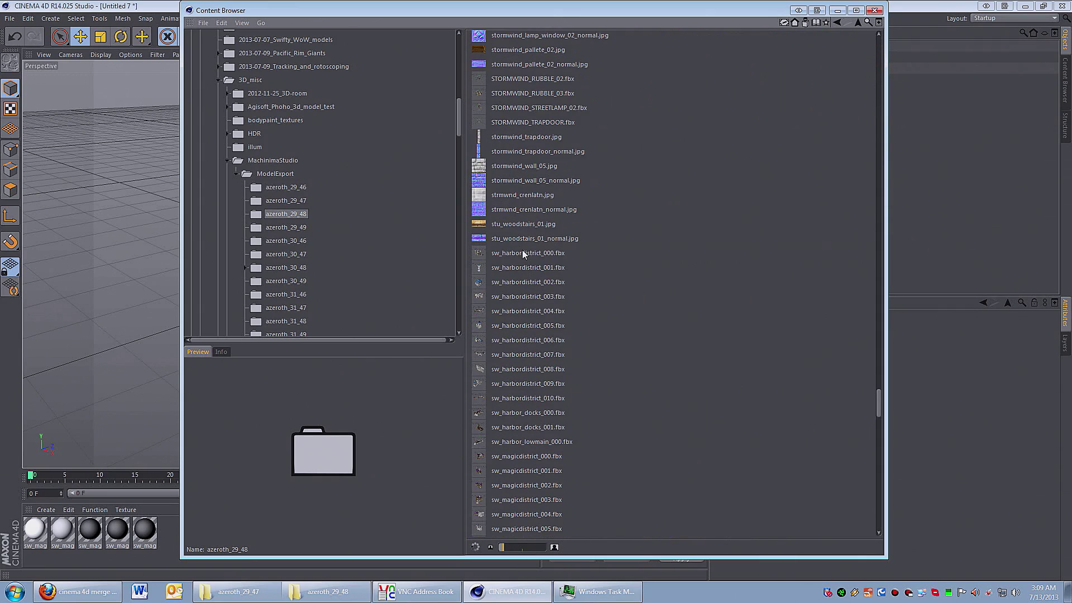
click(523, 254)
scroll(759, 296, down, 7)
scroll(591, 217, down, 7)
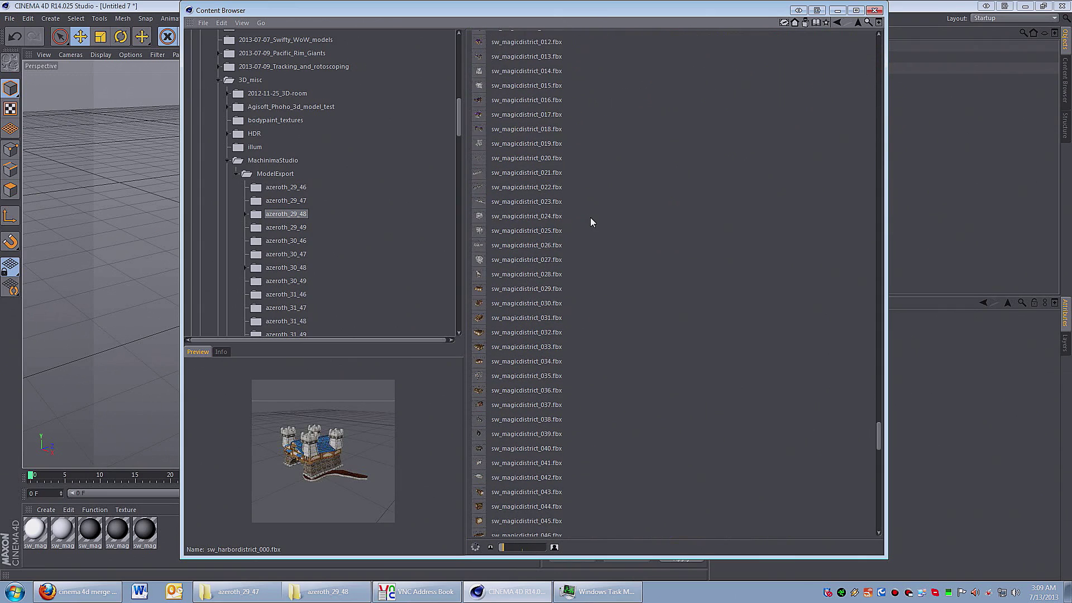
scroll(590, 222, down, 5)
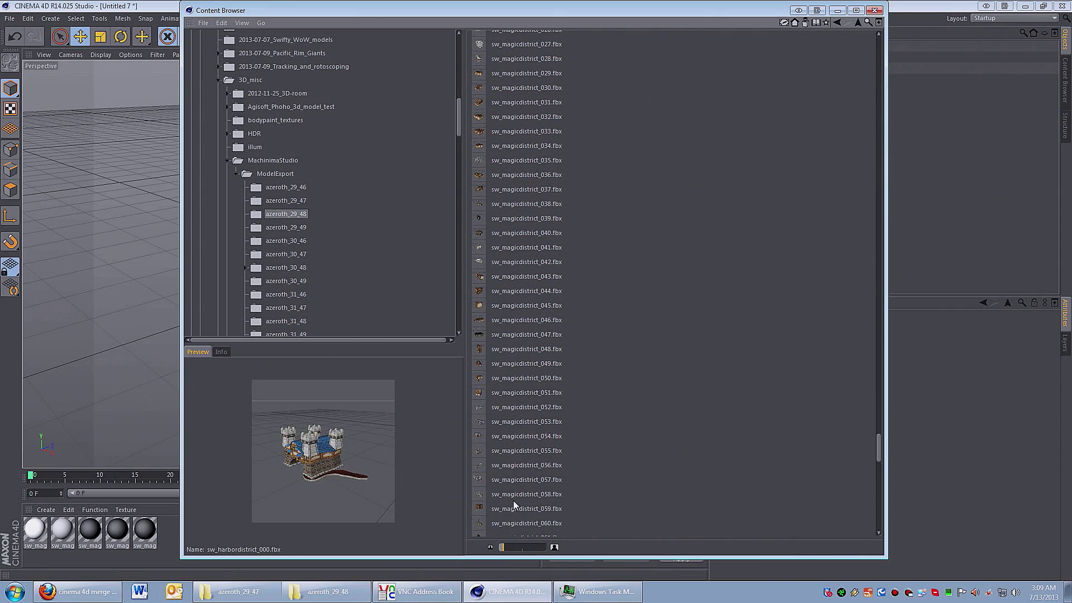
click(514, 505)
scroll(514, 517, down, 1)
click(510, 460)
scroll(613, 408, down, 6)
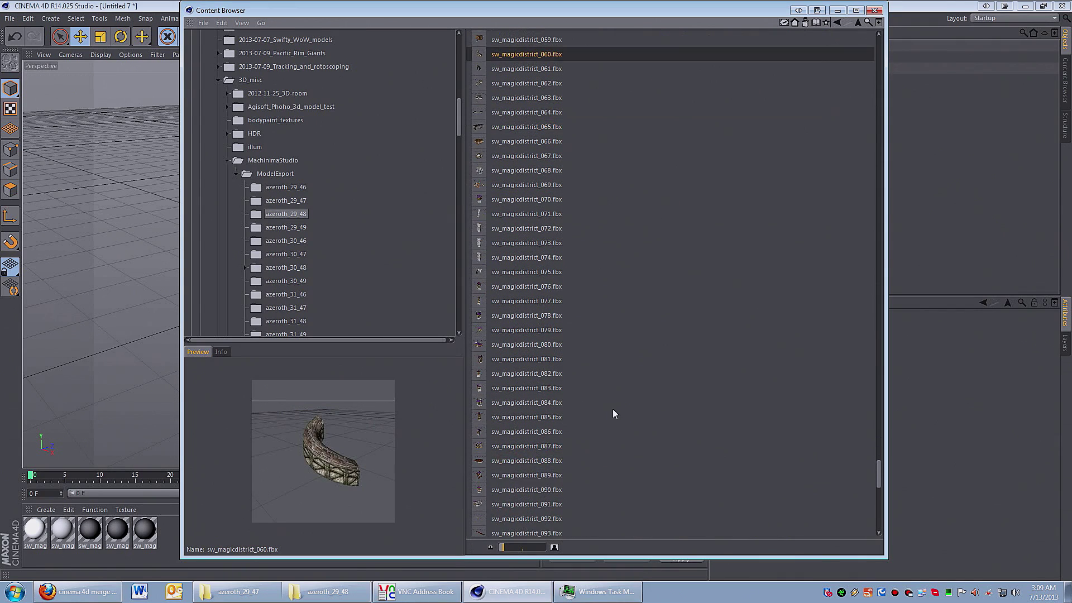
scroll(611, 408, down, 2)
shift+click(514, 467)
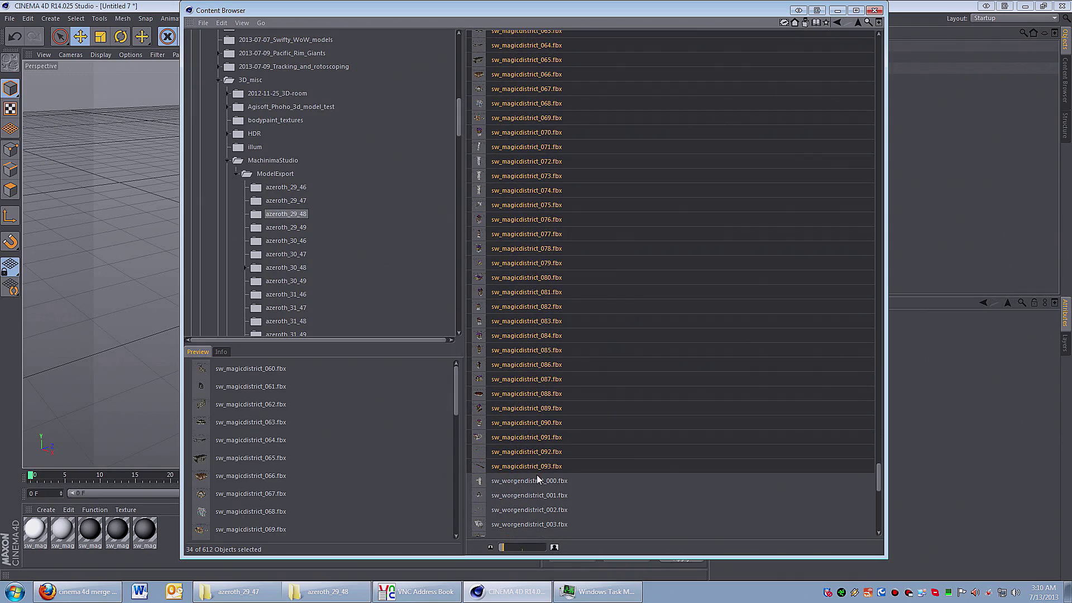
Step: Merge the selected sw_magicdistrict FBX files into the scene, accepting the default FBX import settings for each file
right_click(531, 468)
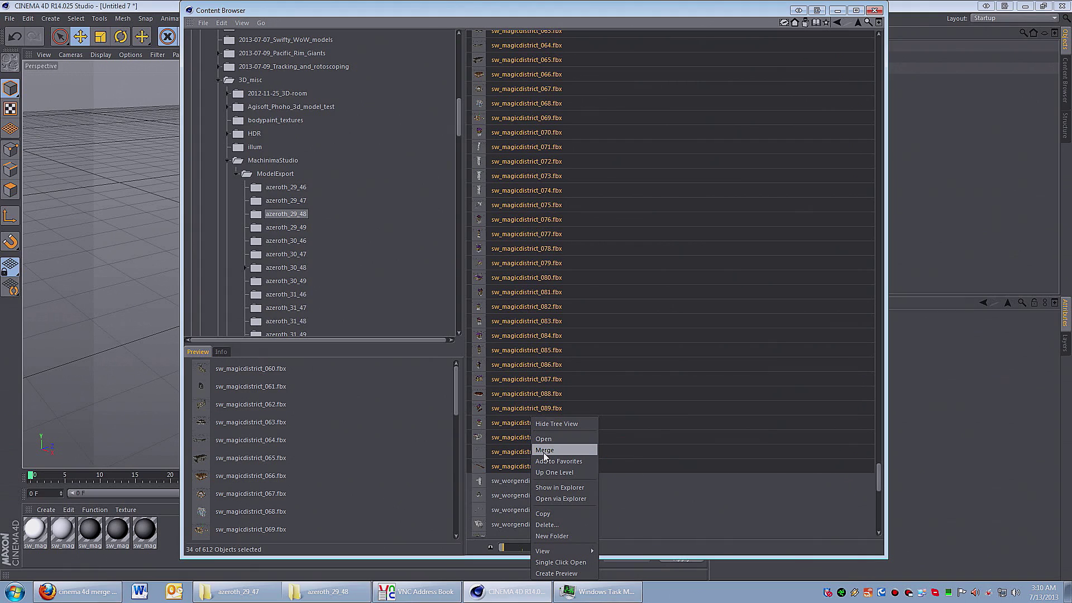
click(544, 454)
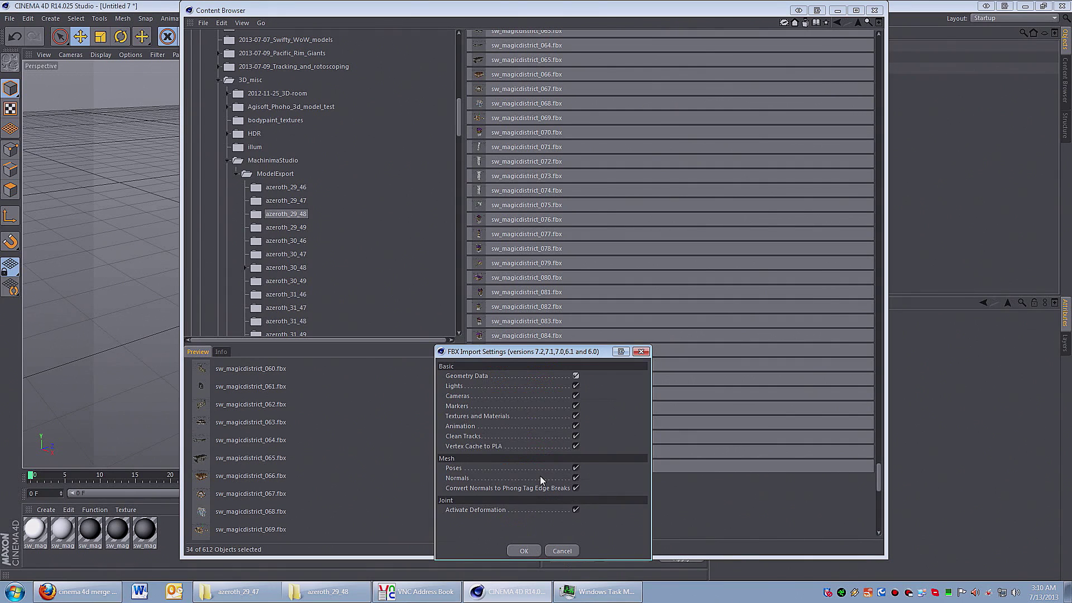
click(523, 550)
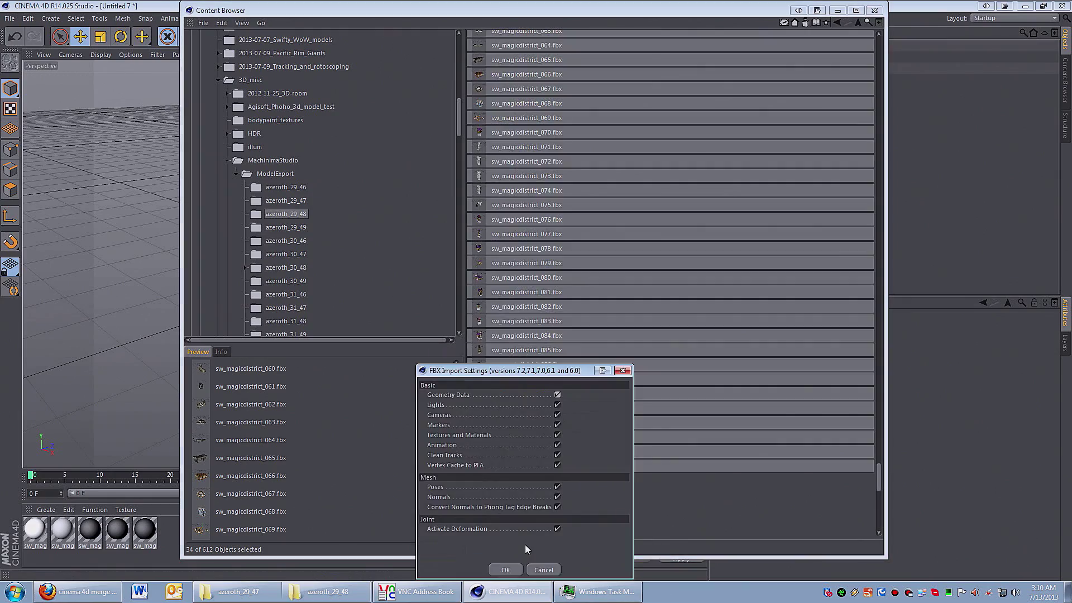
key(Return)
key(Return)
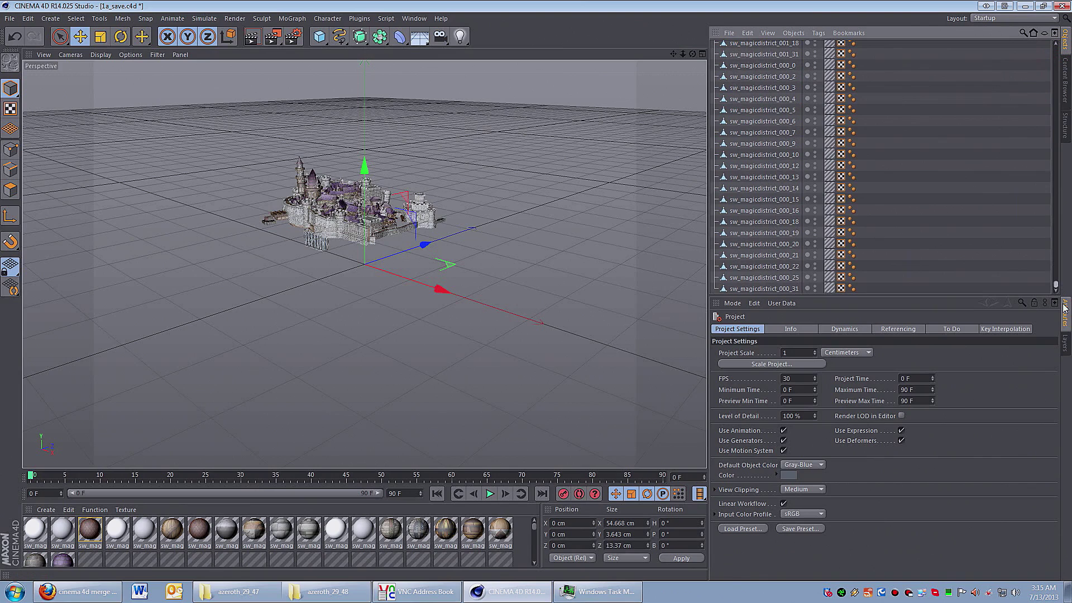
Step: Group all the imported sw_magicdistrict objects under one null and name it mage
key(ctrl+a)
right_click(751, 121)
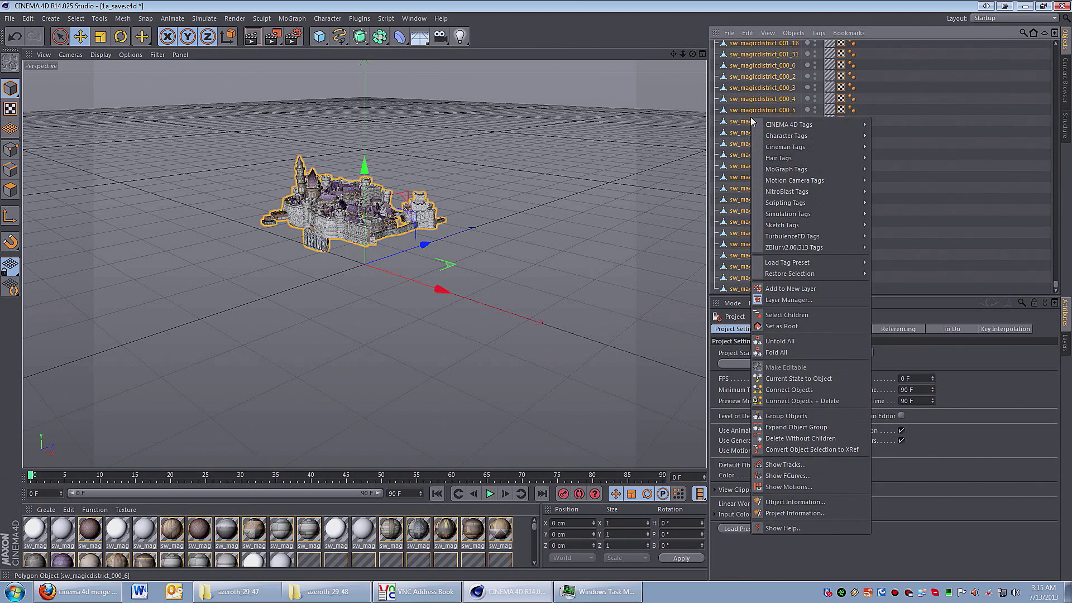
click(812, 417)
double_click(736, 46)
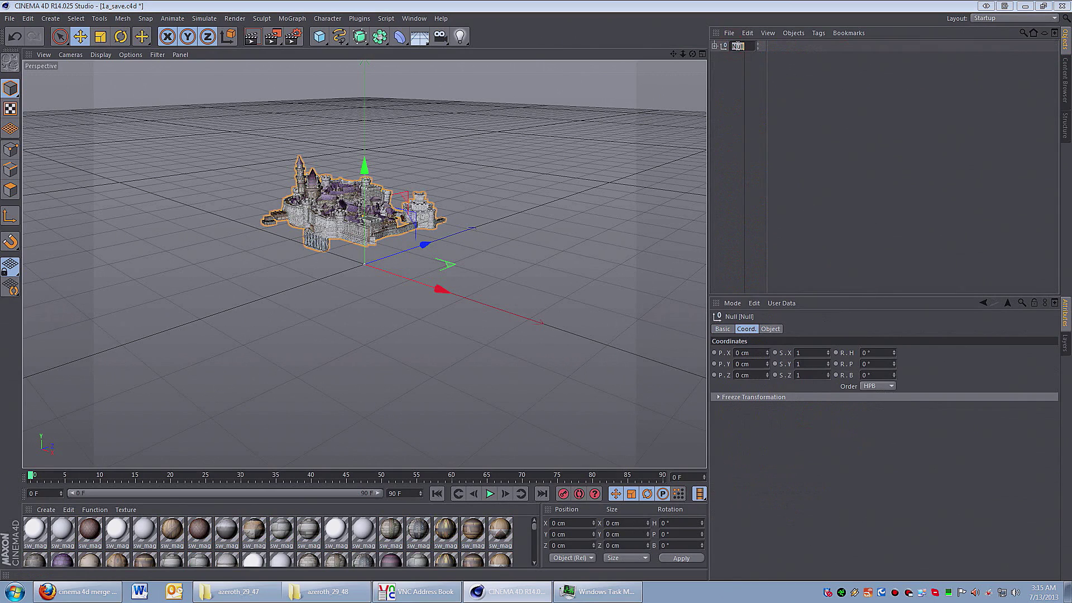
text(mage)
key(Return)
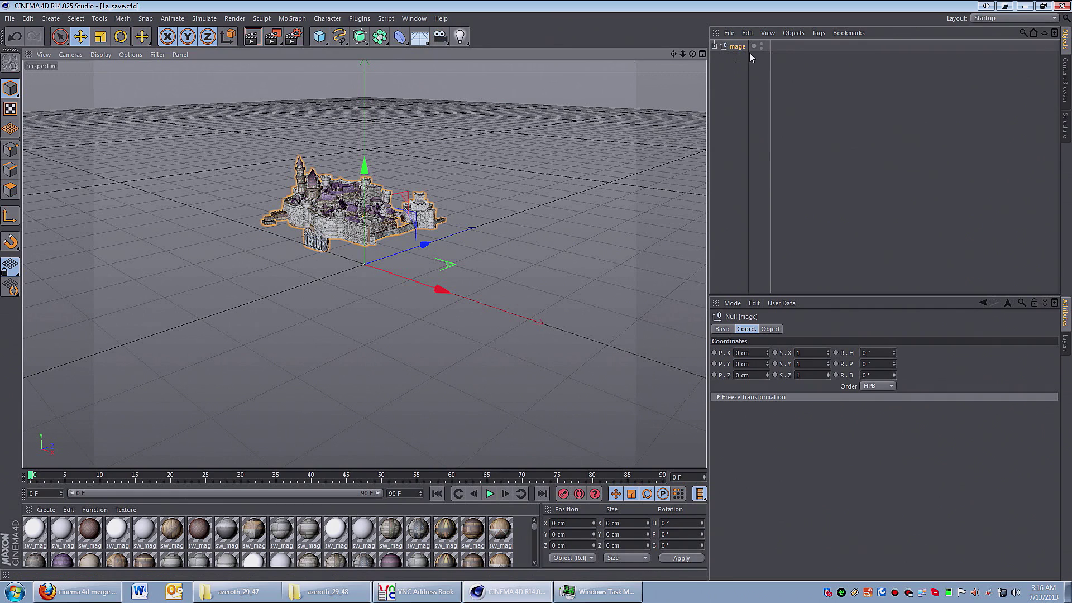
Step: Switch to the 1a_sw_harbor_docks_000_v1.c4d project and paste the mage group, accepting absolute texture paths
click(418, 19)
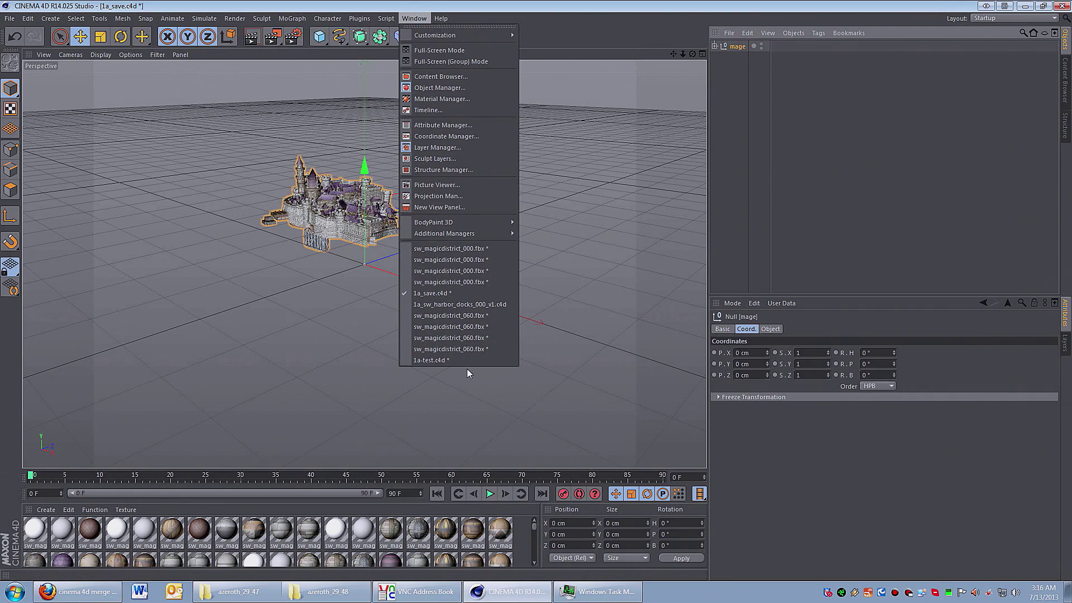
click(445, 304)
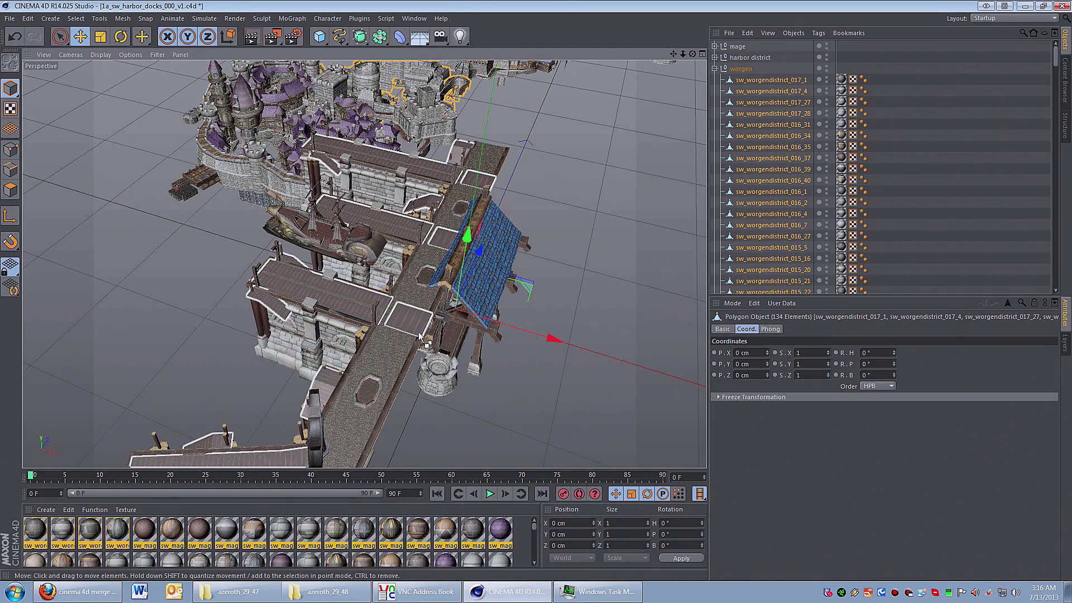
key(ctrl+v)
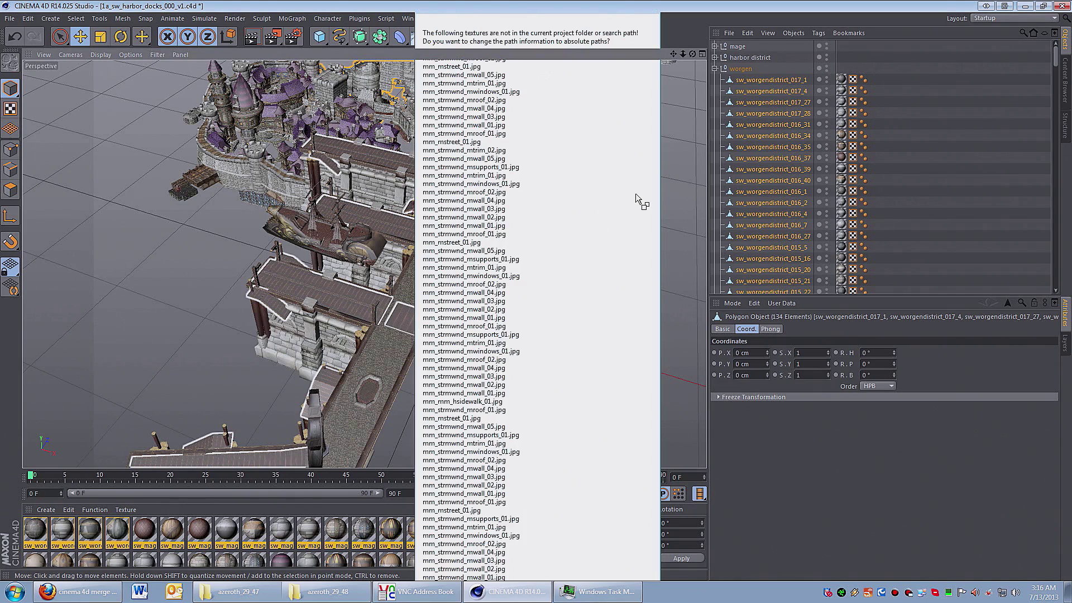
key(Return)
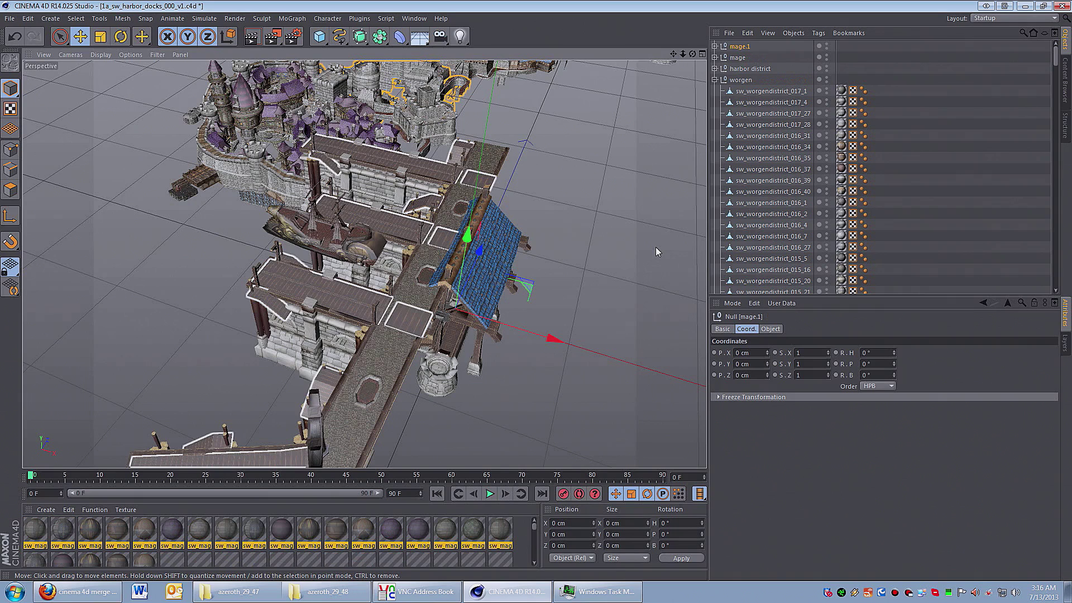
Step: Collapse the worgen group, nest the pasted mage.1 group inside the existing mage group, and fold that group up
click(715, 80)
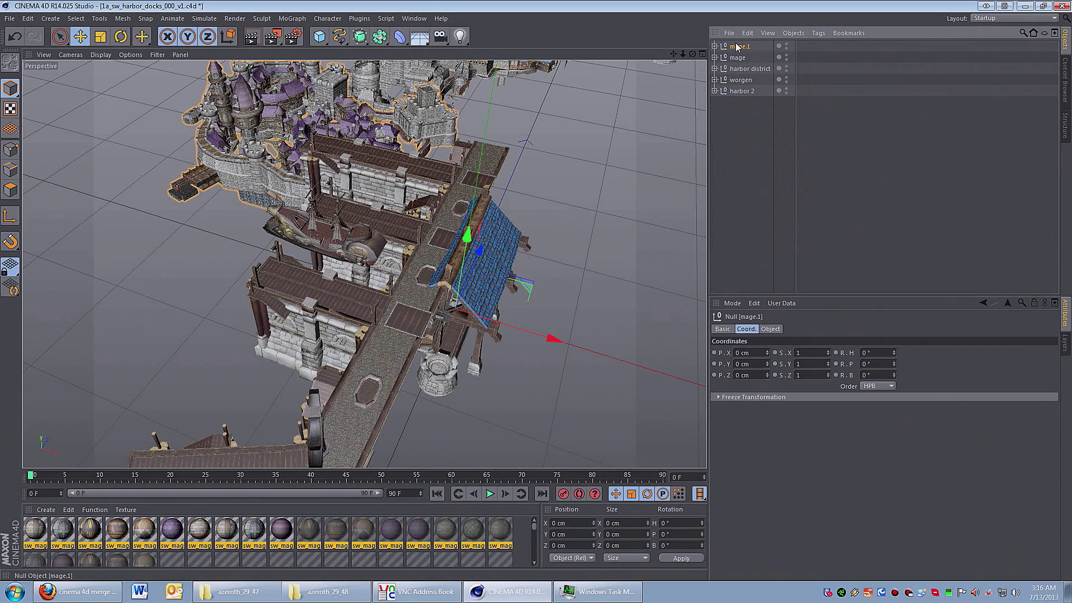
drag(737, 61, 736, 59)
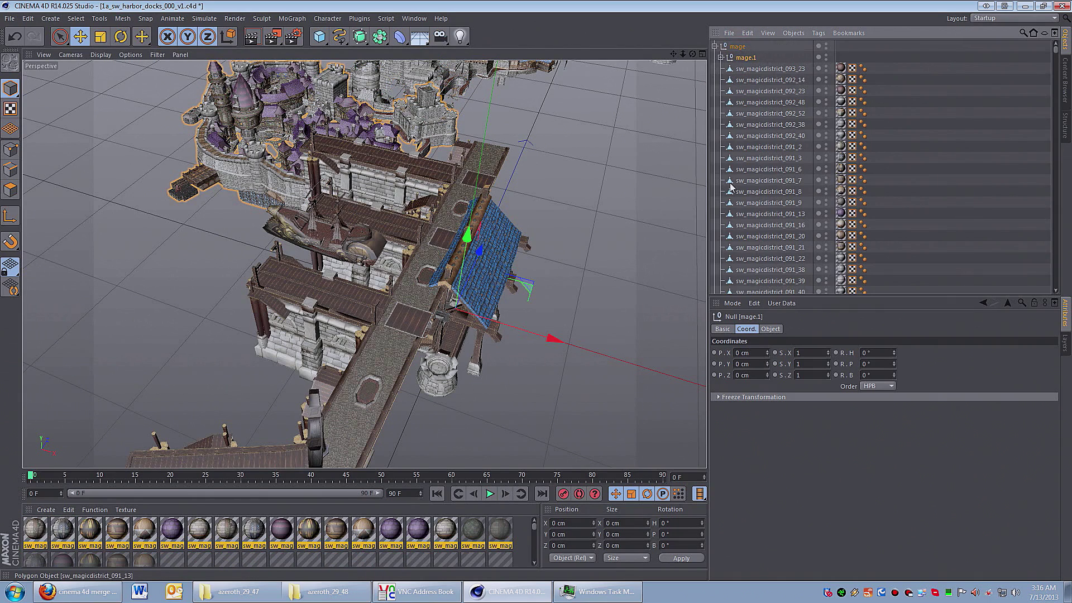
click(716, 47)
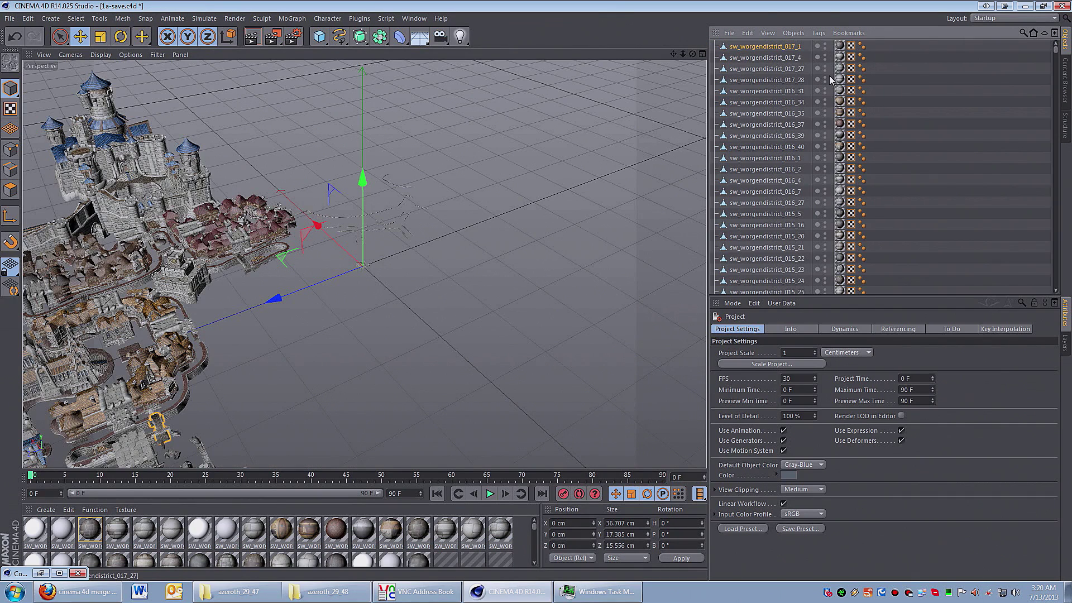
Step: Group all objects in the 1a-save.c4d project under one null and name it a-lot-of-stuff
key(ctrl+a)
right_click(748, 48)
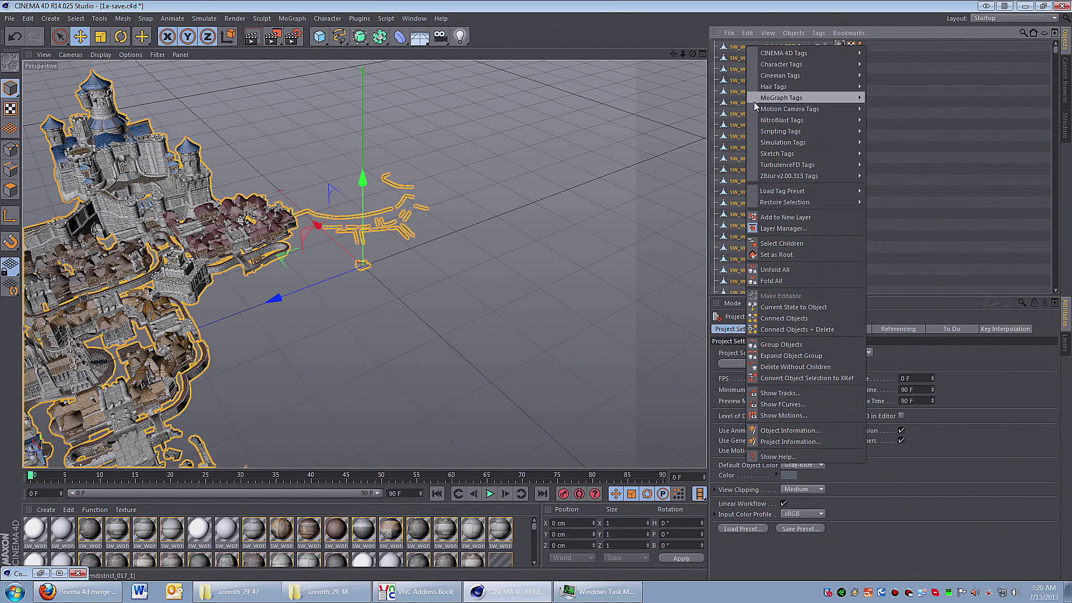
click(787, 345)
double_click(738, 46)
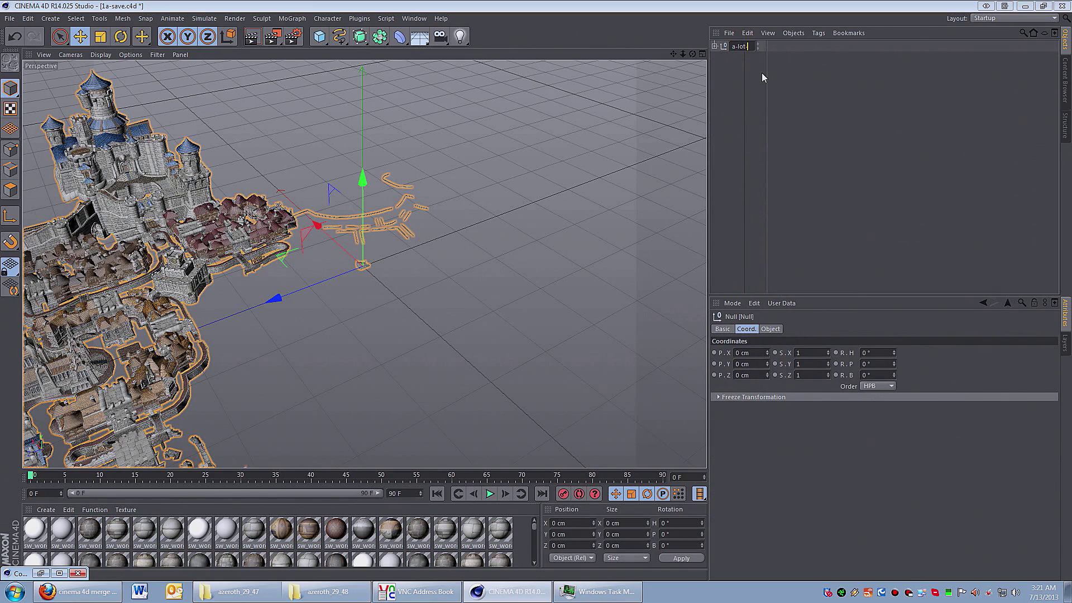
text(a-lot-of-stuff)
key(Return)
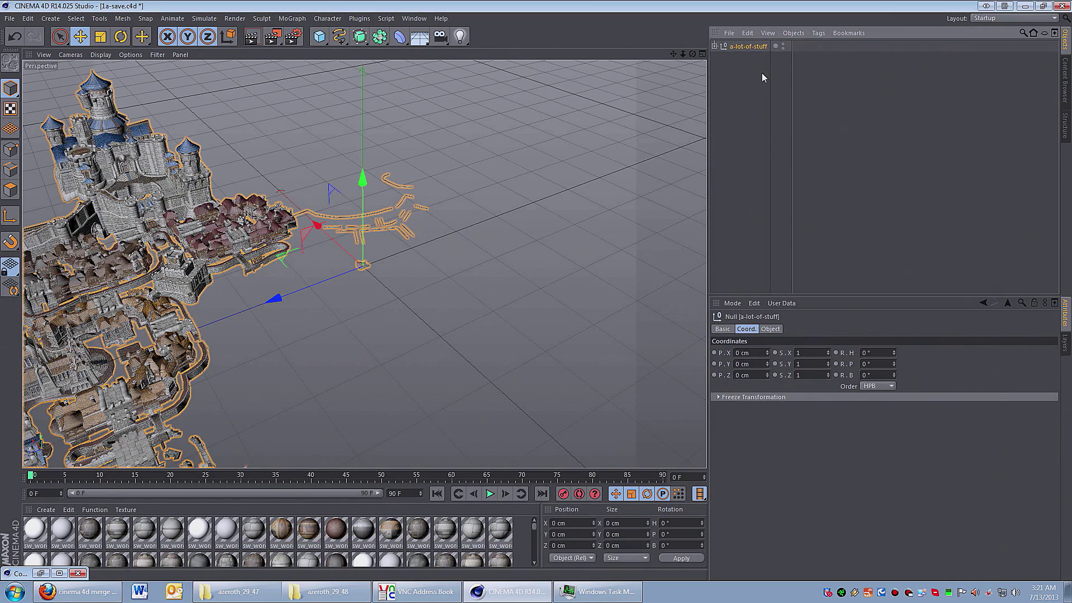
Step: Select the a-lot-of-stuff group and copy it into the 1a_sw_harbor_docks_000_v1.c4d project
double_click(745, 48)
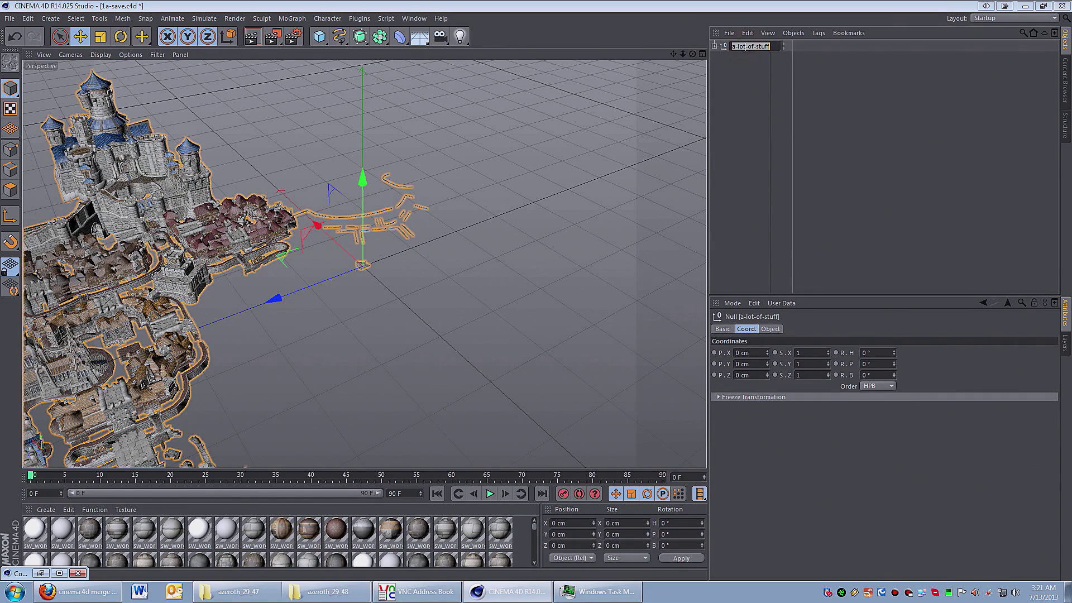
click(745, 95)
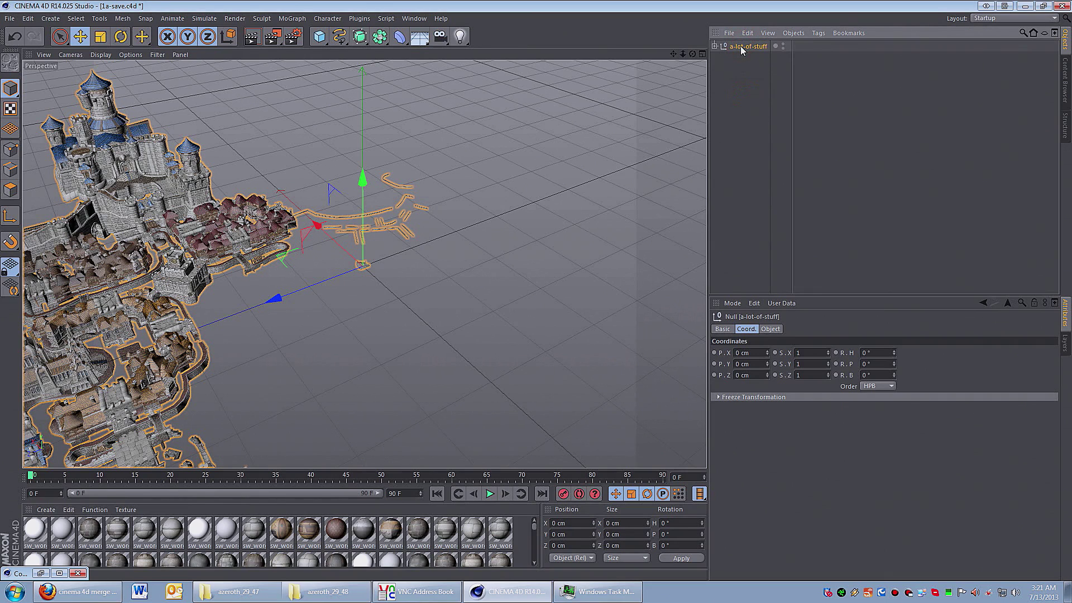
click(740, 46)
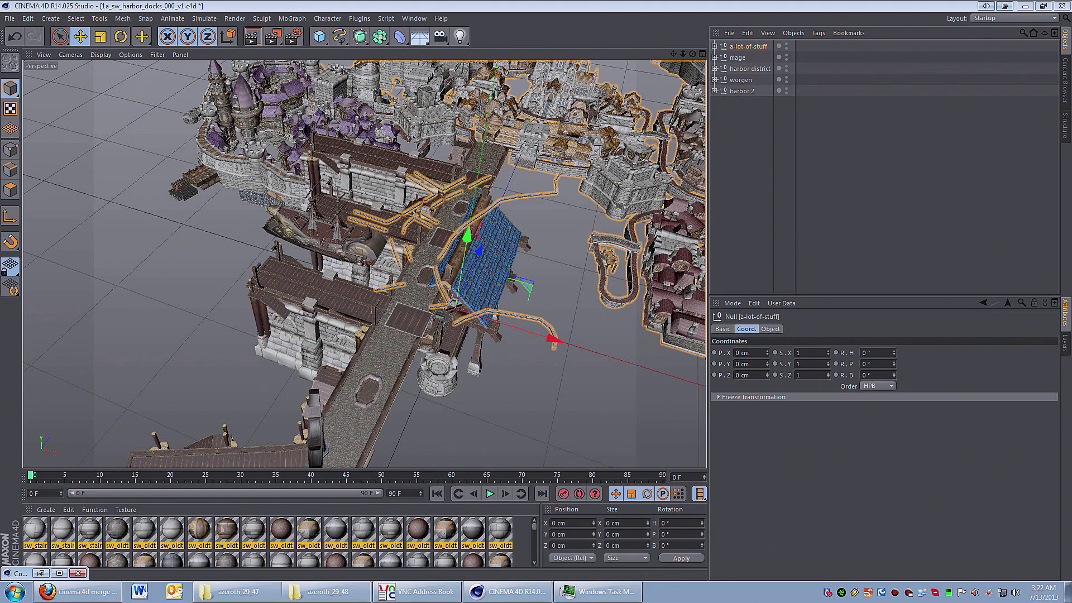
mouse_move(692, 53)
mouse_down()
mouse_move(672, 47)
mouse_move(716, 28)
mouse_move(712, 41)
mouse_up()
alt+drag(364, 263, 364, 263)
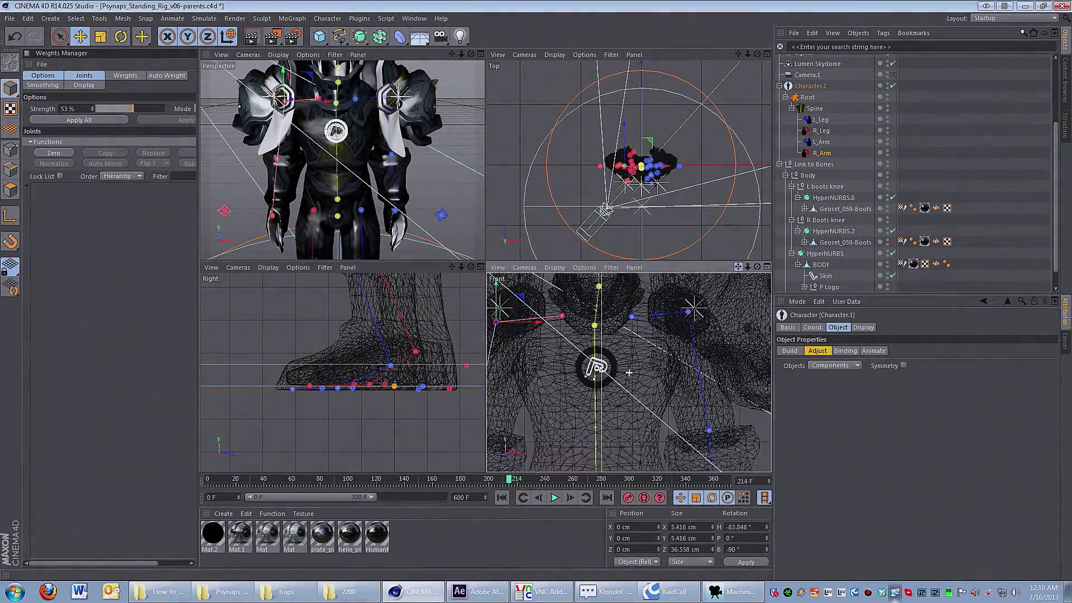
Step: Adjust the character rig's right-arm joints in the Front view, placing the elbow joint inside the arm mesh
drag(629, 372, 637, 383)
drag(641, 328, 707, 333)
drag(738, 266, 793, 159)
drag(748, 267, 715, 267)
drag(569, 353, 577, 355)
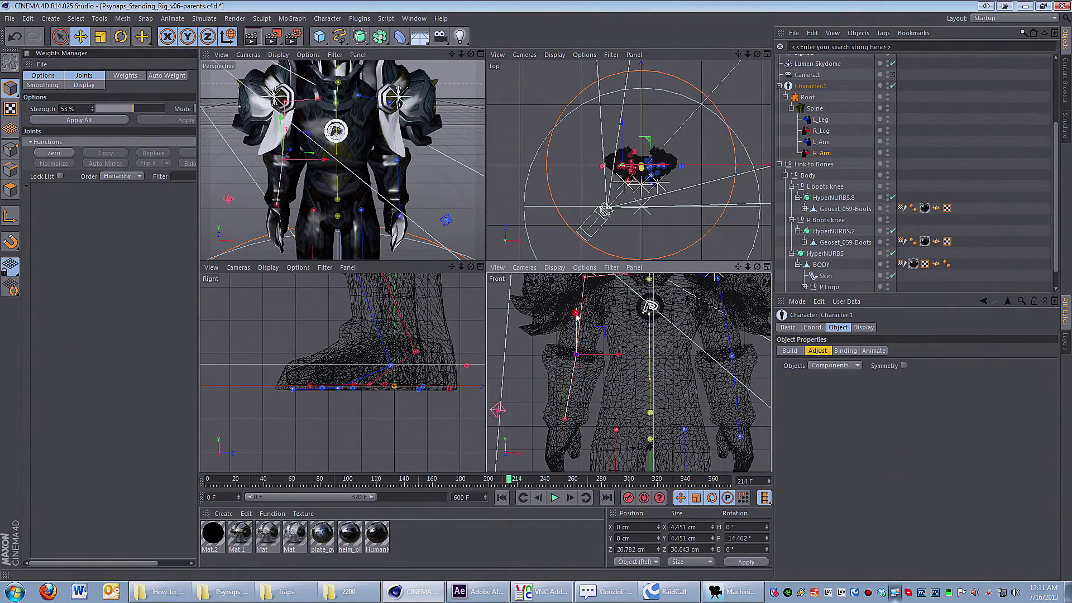
drag(575, 313, 576, 322)
Step: Adjust the right elbow joint's depth in the Perspective and Right views to fit it inside the arm armor
drag(451, 266, 358, 501)
drag(471, 55, 592, 54)
drag(260, 202, 210, 205)
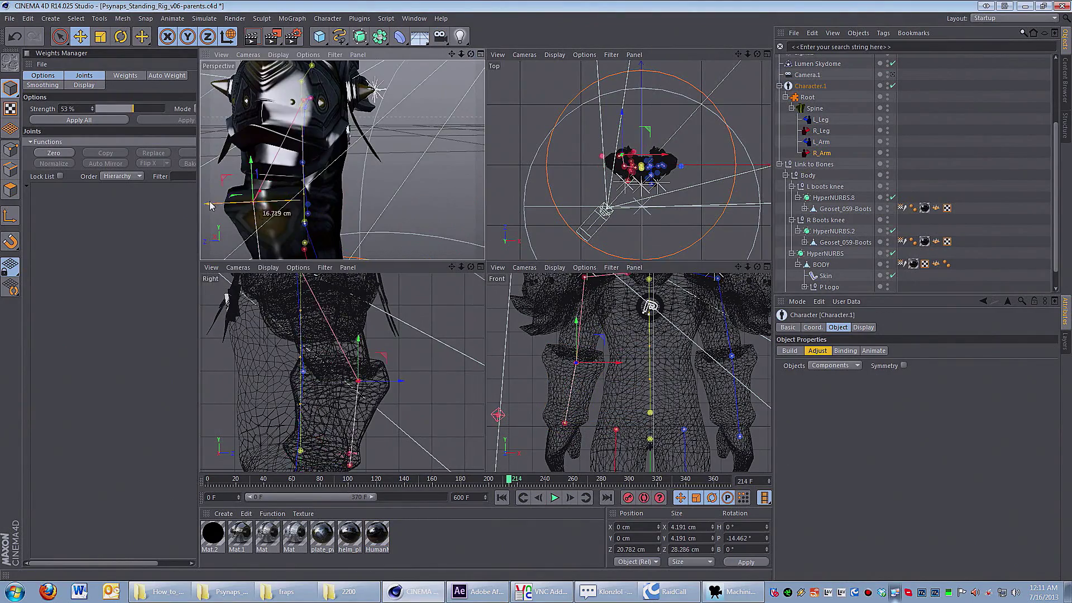
drag(452, 54, 488, 84)
drag(452, 267, 452, 363)
drag(292, 330, 310, 330)
drag(452, 266, 455, 178)
drag(363, 387, 357, 387)
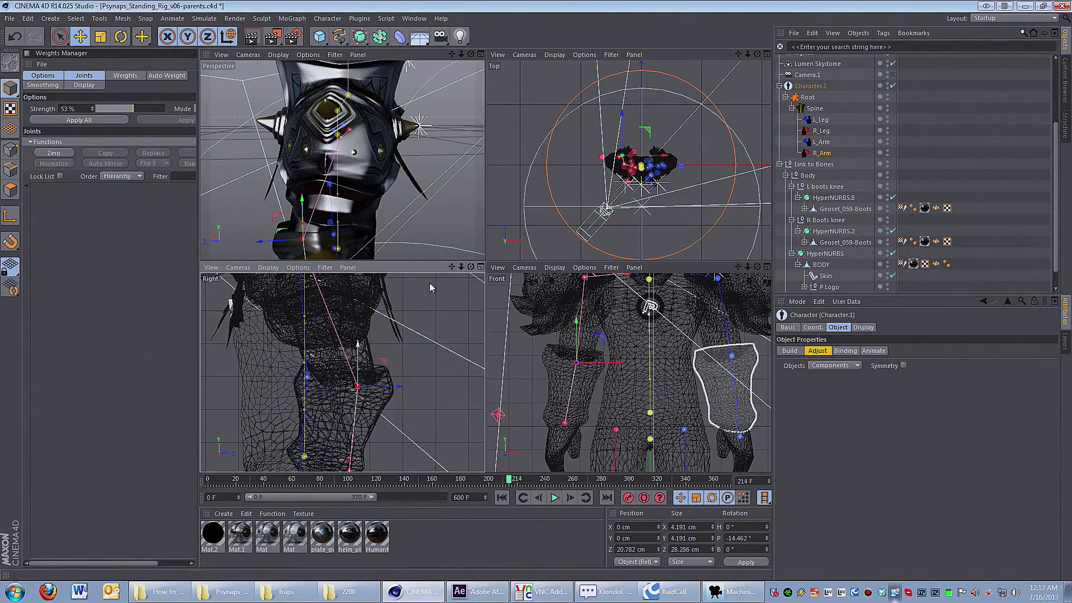
Step: Move the left arm's wrist joint slightly inward and up in the Front view
drag(452, 267, 451, 162)
click(740, 436)
drag(740, 436, 734, 431)
Step: Change the Right view to the Left camera and zoom in on the arm to adjust the left elbow joint
drag(452, 267, 484, 481)
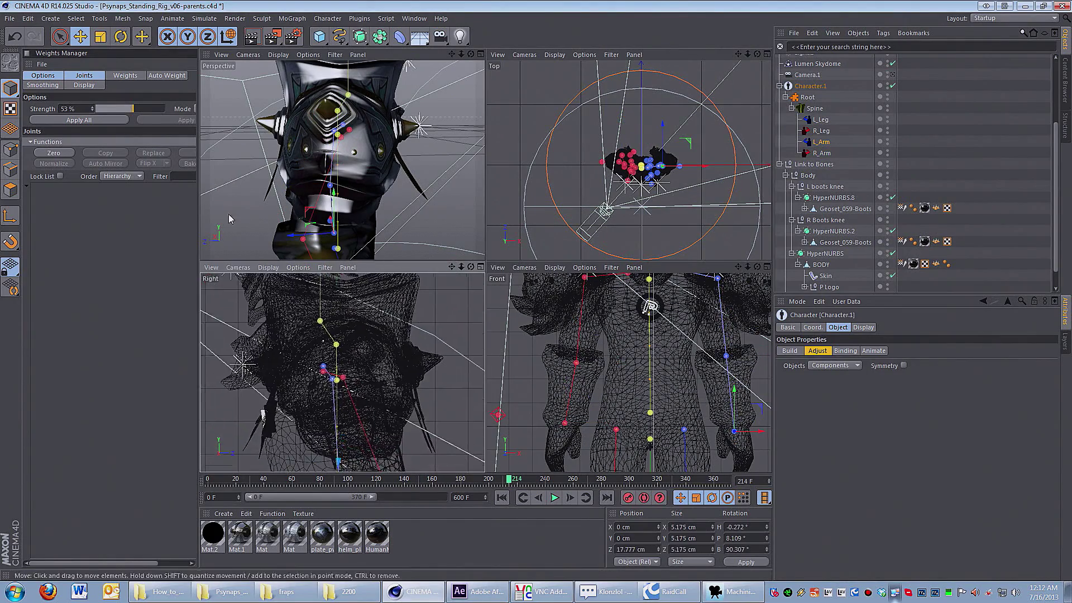
click(238, 267)
click(251, 333)
drag(462, 267, 597, 267)
click(409, 320)
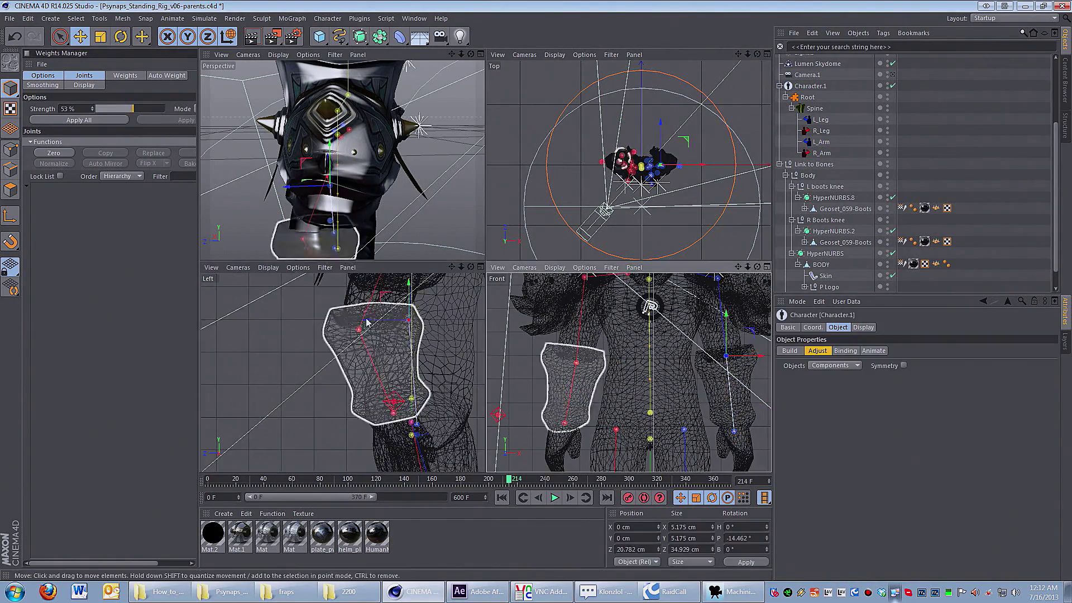